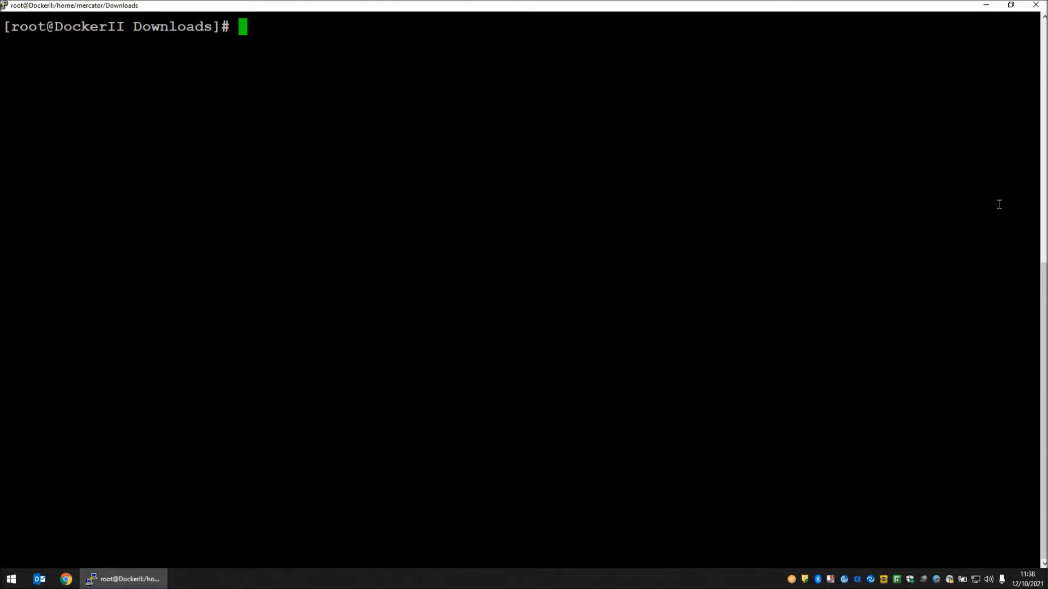
List the files in Downloads and the existing Docker images and containers, including stopped ones, and clear the terminal.
text(ls)
key(Return)
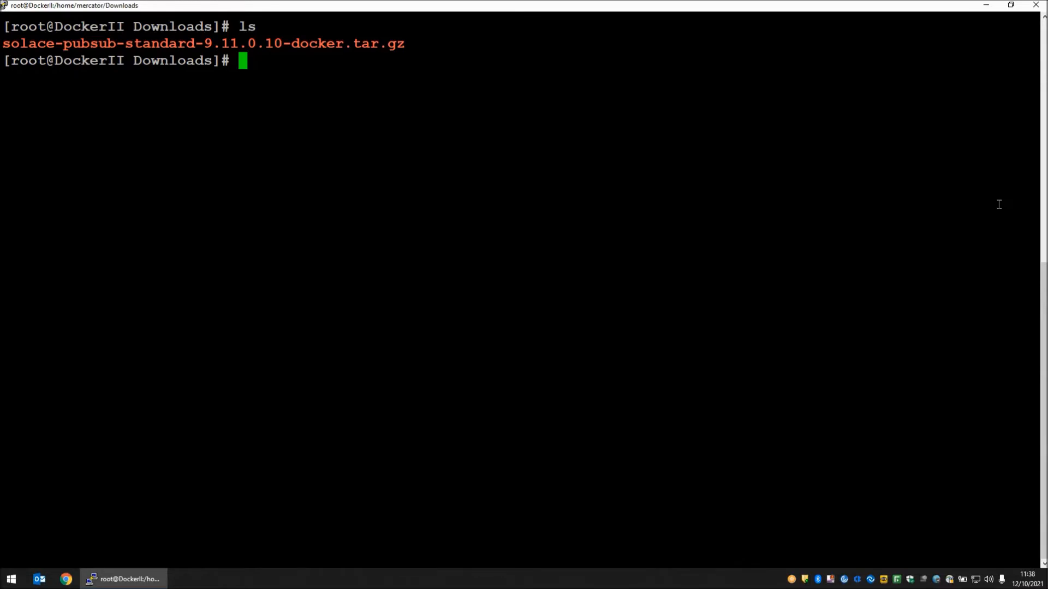
text(docker images)
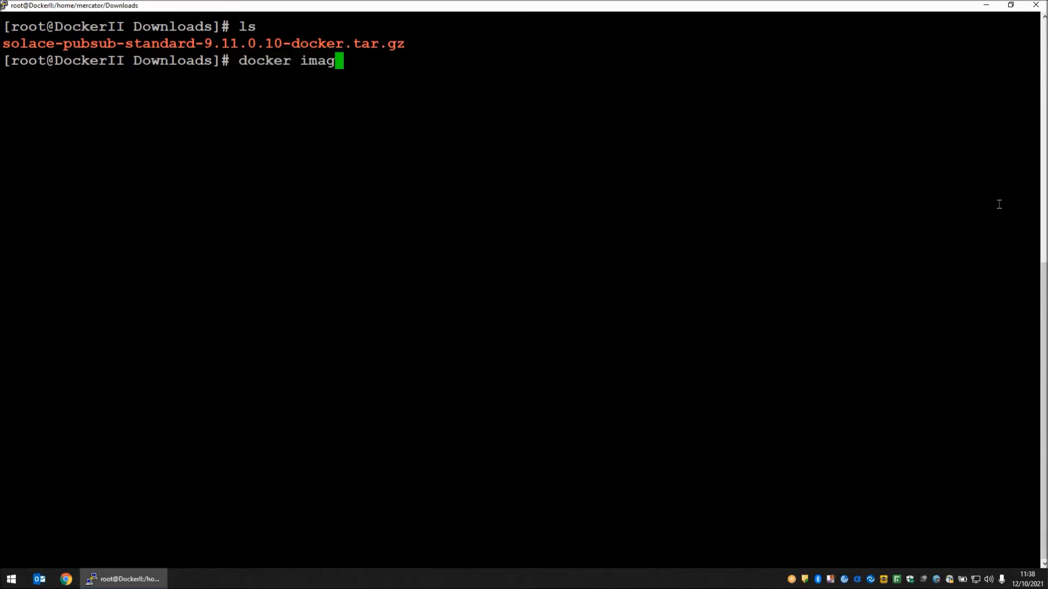
key(Return)
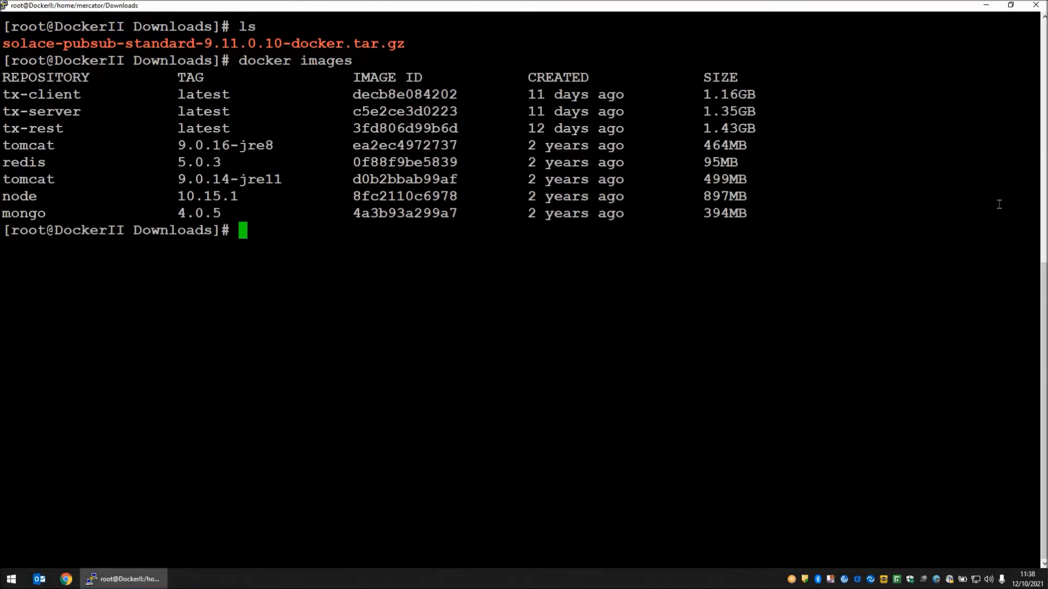
text(docker ps -a)
key(Return)
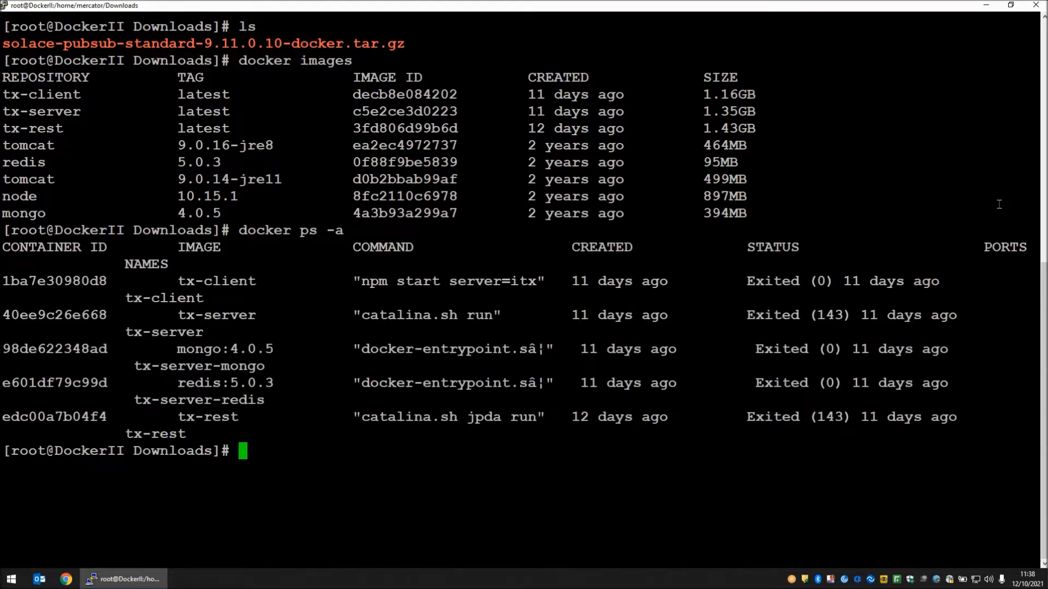
key(ctrl+l)
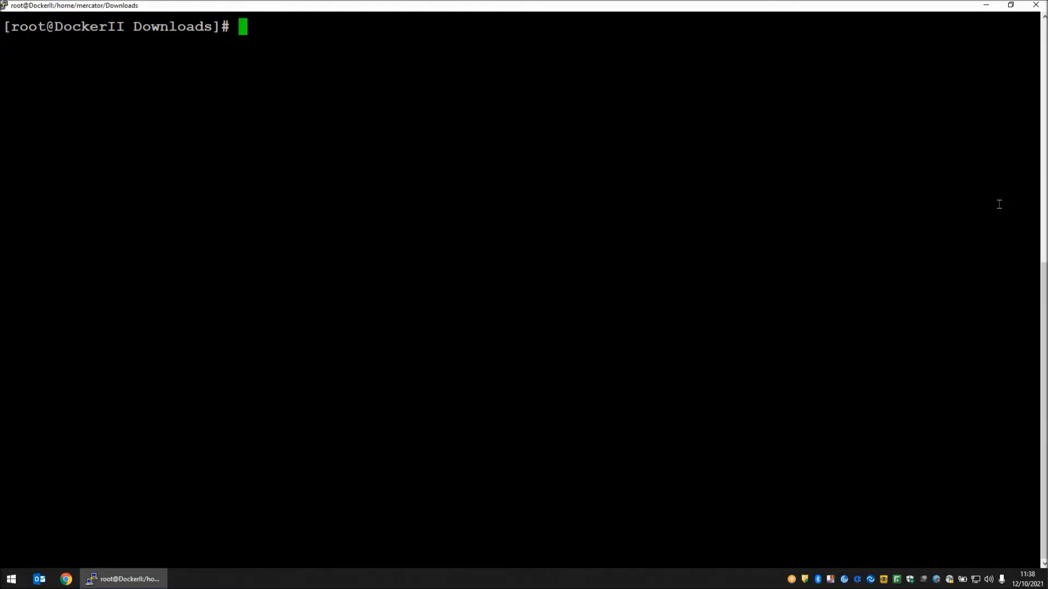
Load the Docker image from solace-pubsub-standard-9.11.0.10-docker.tar.gz in the terminal, using the docker load command stored in CreateDocker.txt.
key(super+r)
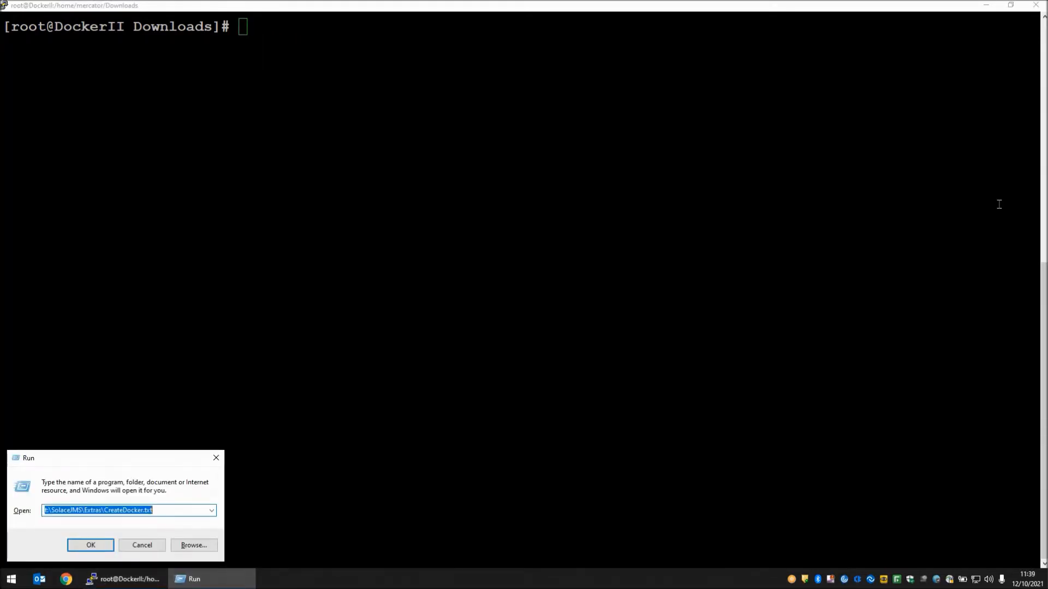
key(Return)
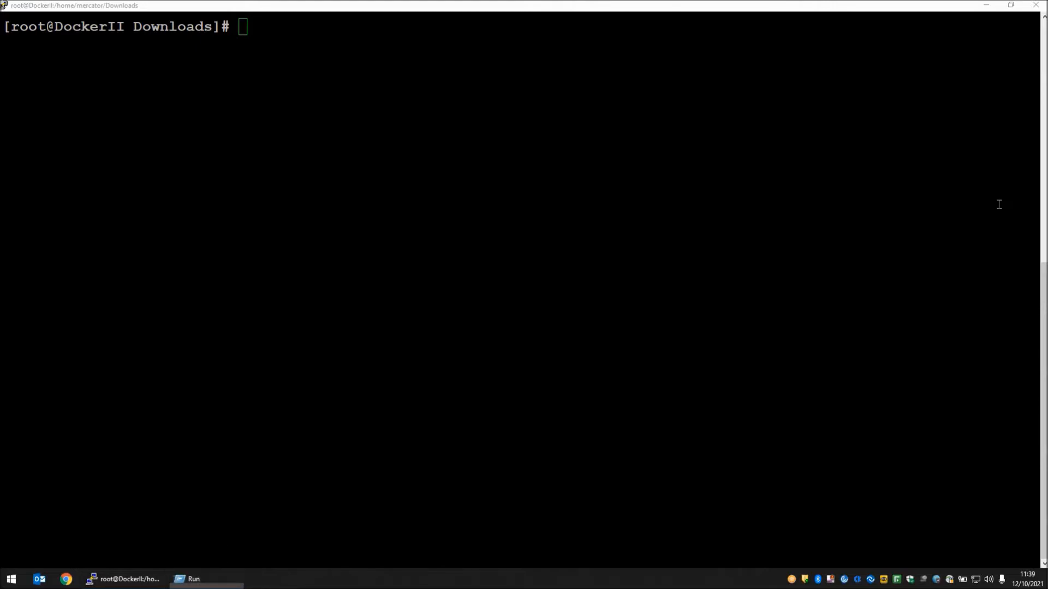
key(Down)
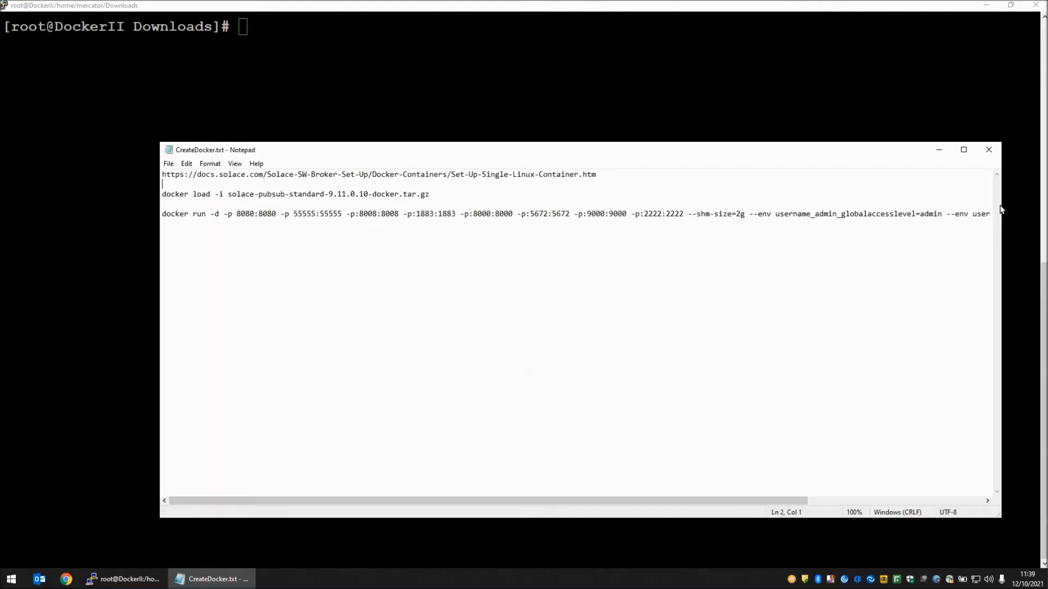
key(shift+End)
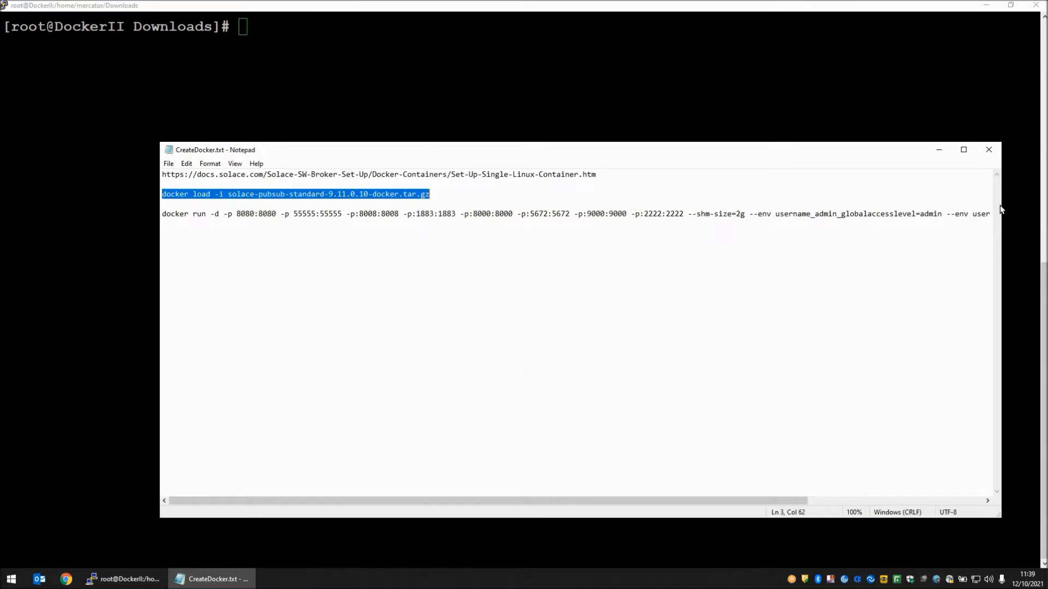
click(1001, 209)
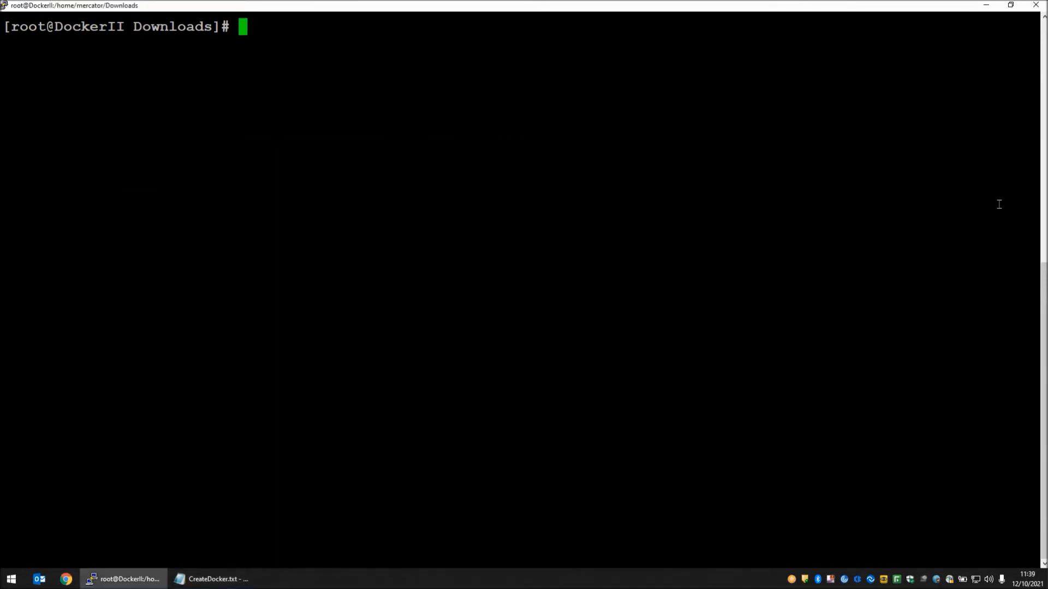
right_click(869, 209)
key(Return)
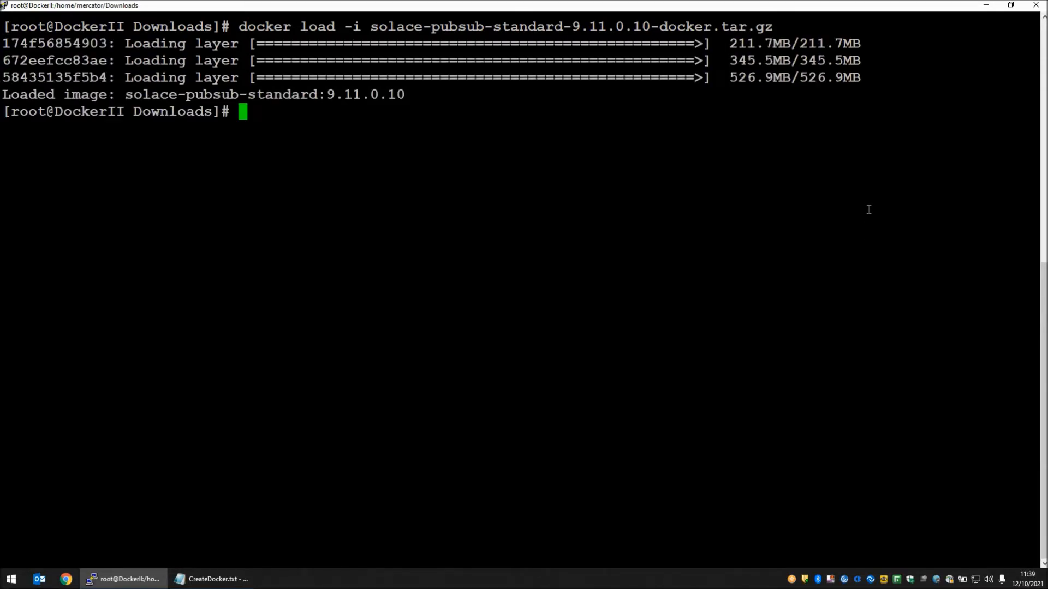
List the Docker images, check the solace-pubsub-standard entry, and clear the terminal.
text(docker images)
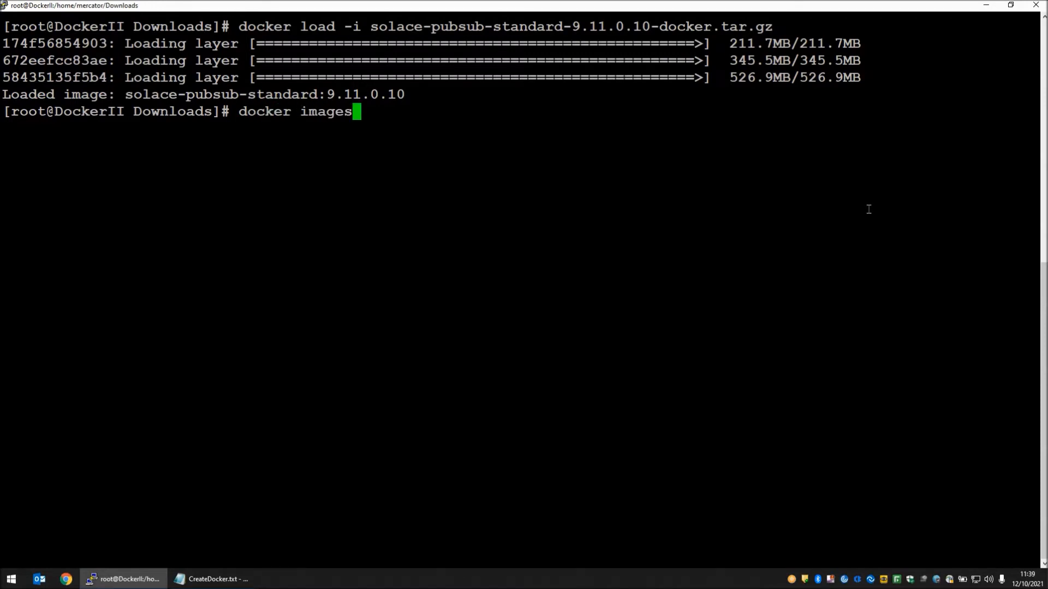
key(Return)
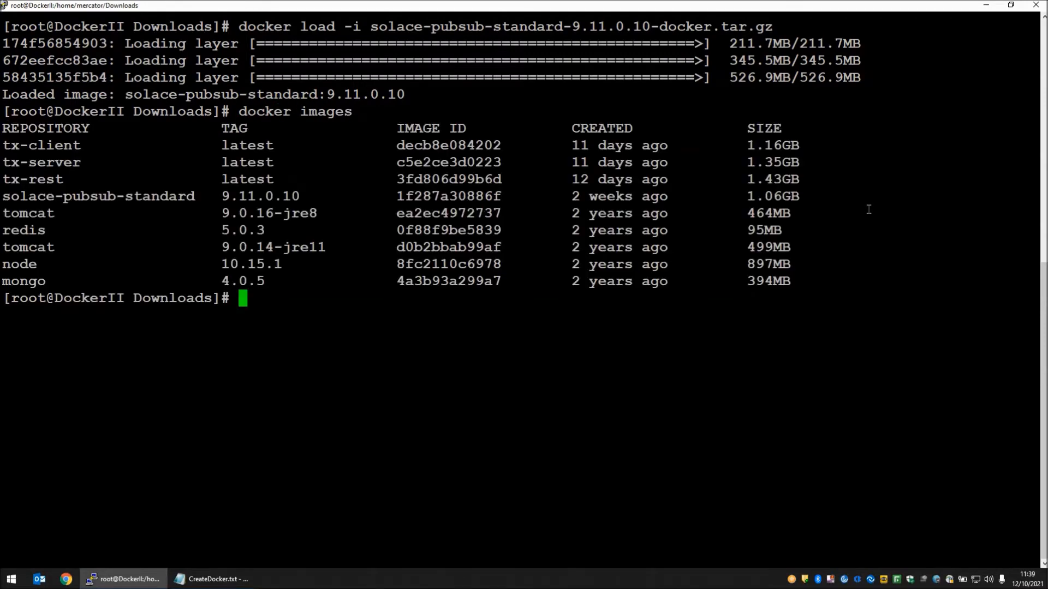
drag(2, 195, 188, 195)
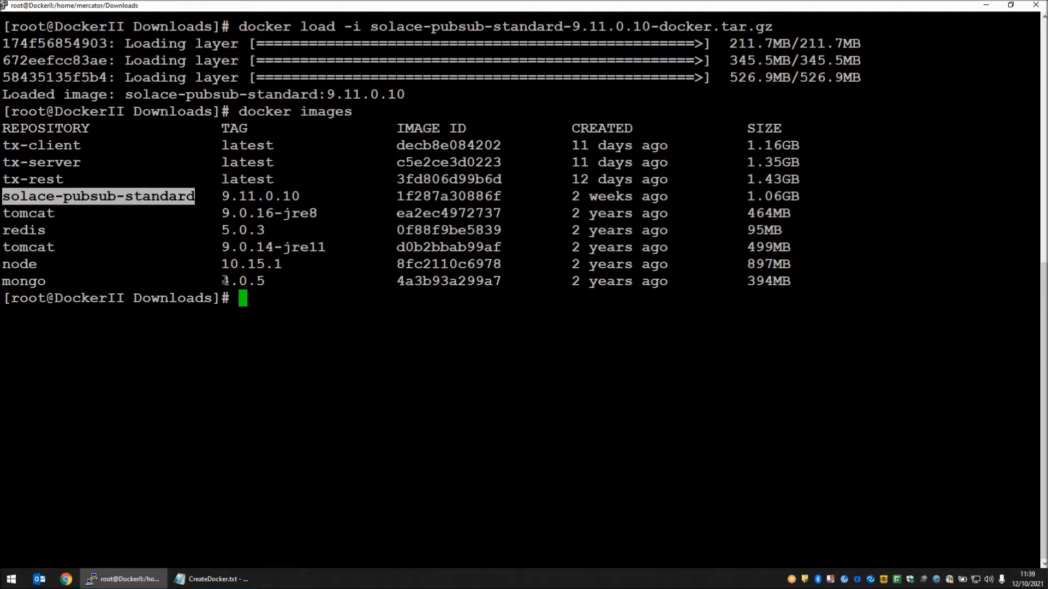
key(ctrl+l)
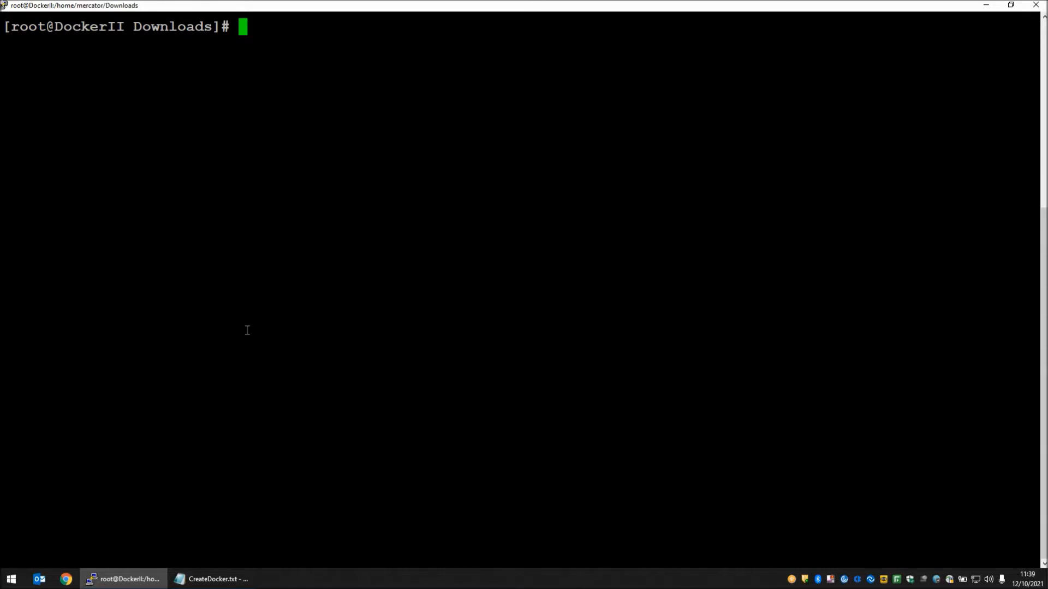
Run the docker run command from CreateDocker.txt to start image 1f287a30886f as container solace, with its port mappings, 2g shared memory and admin password.
key(alt+Tab)
key(shift+End)
key(ctrl+c)
key(alt+Tab)
key(shift+Insert)
key(Return)
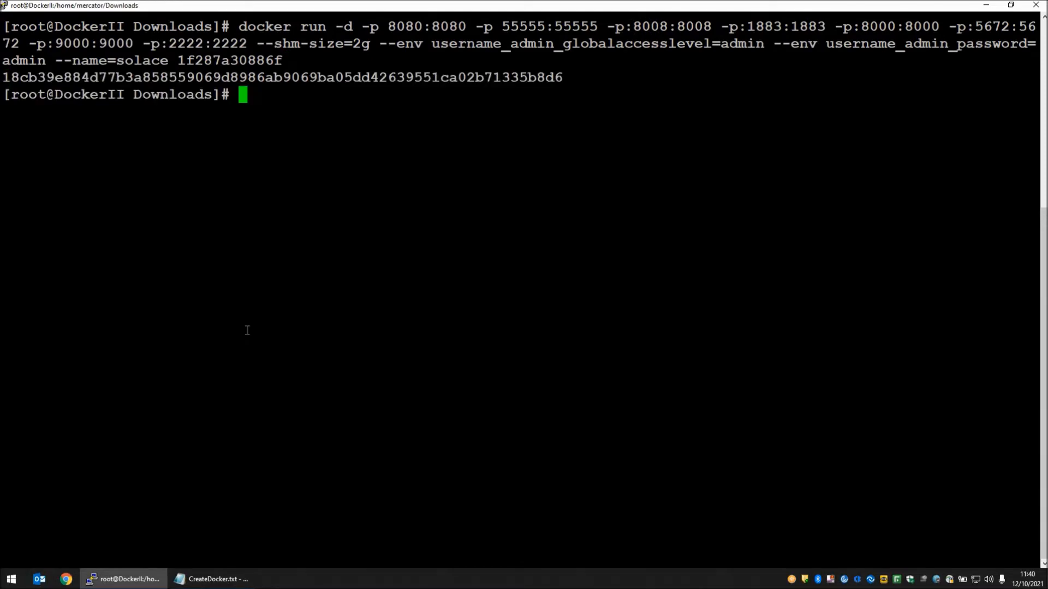
List all Docker containers and check the status of the solace container.
text(docker ps -a)
key(Return)
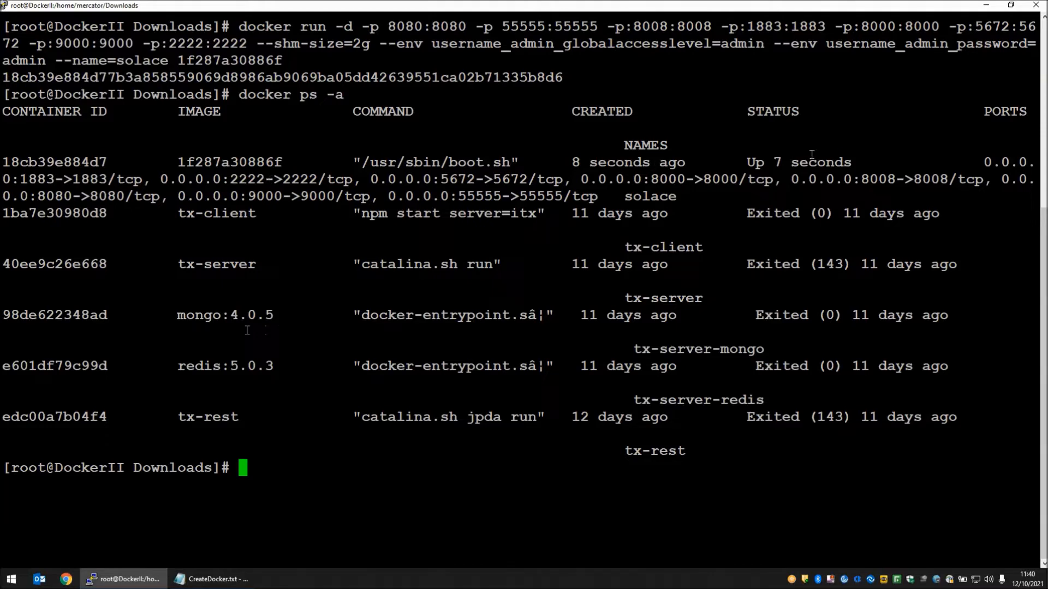
drag(746, 162, 850, 160)
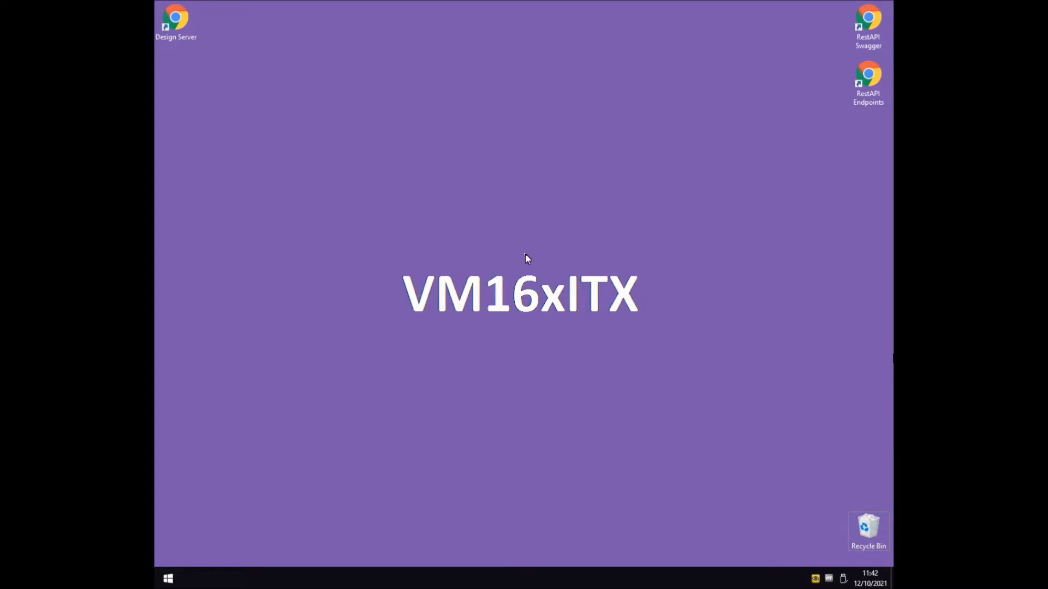
key(super+r)
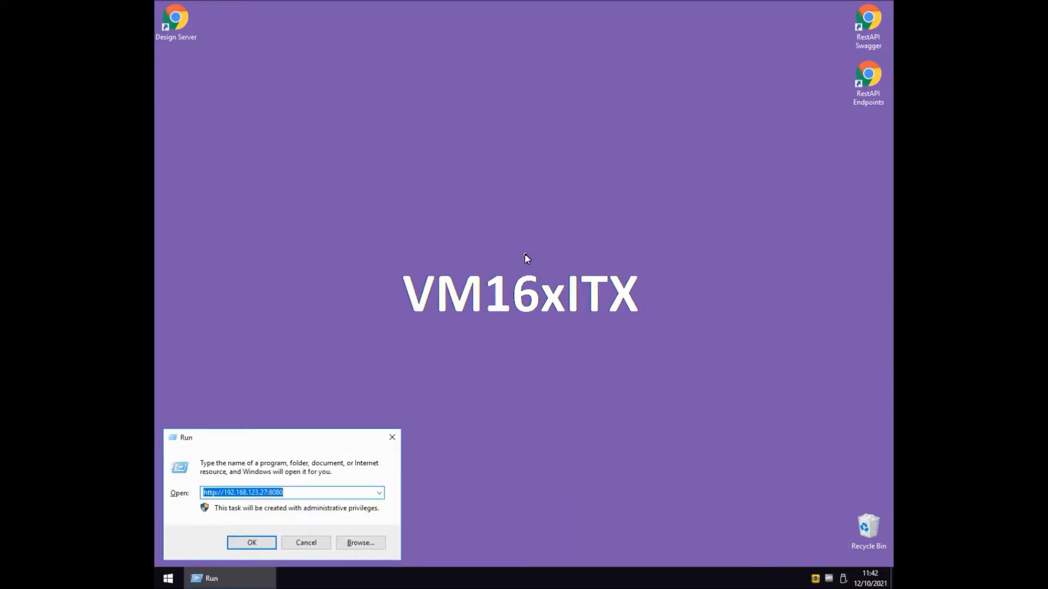
key(Return)
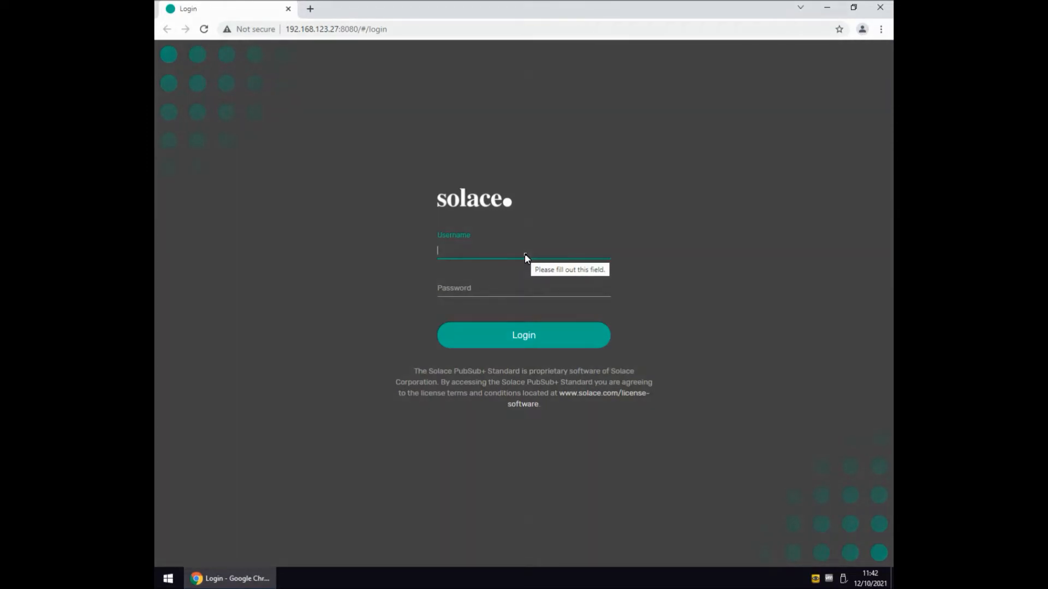
text(admin)
key(Tab)
text(admin)
key(Return)
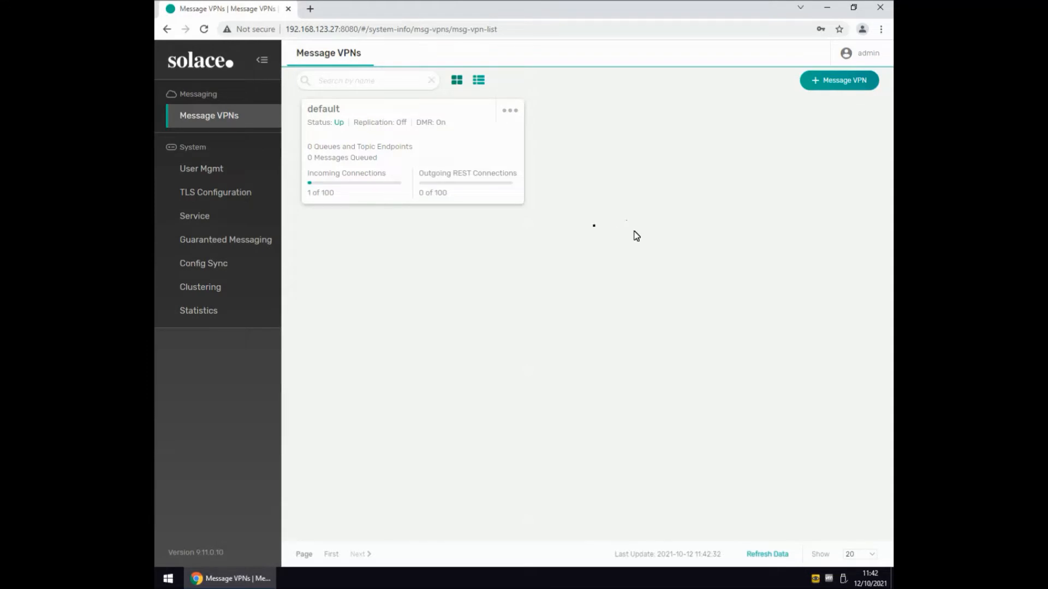
Create a queue named queueA in the default message VPN and apply its default settings.
click(221, 122)
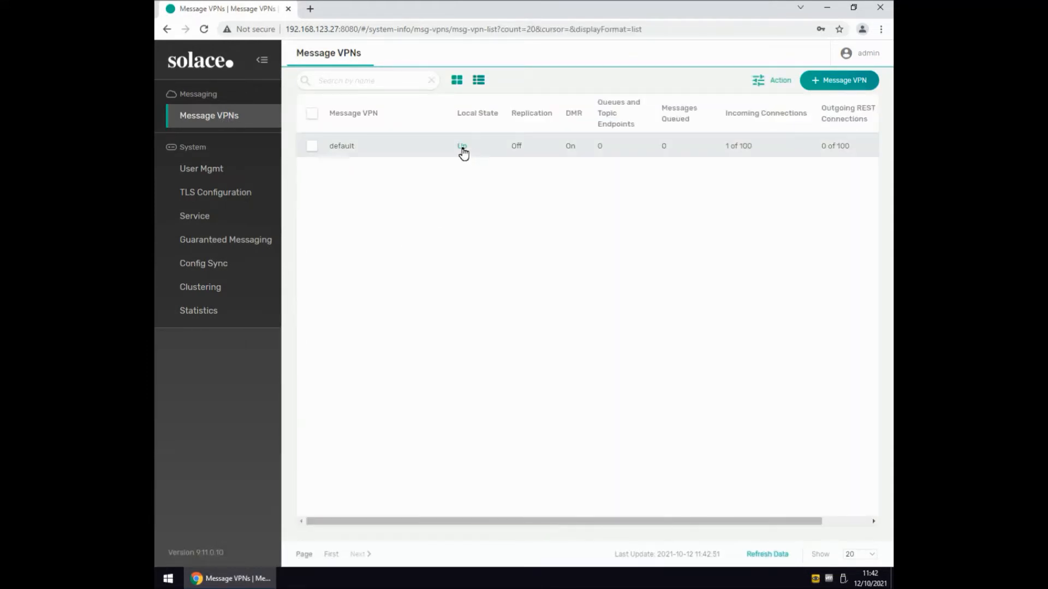
click(462, 149)
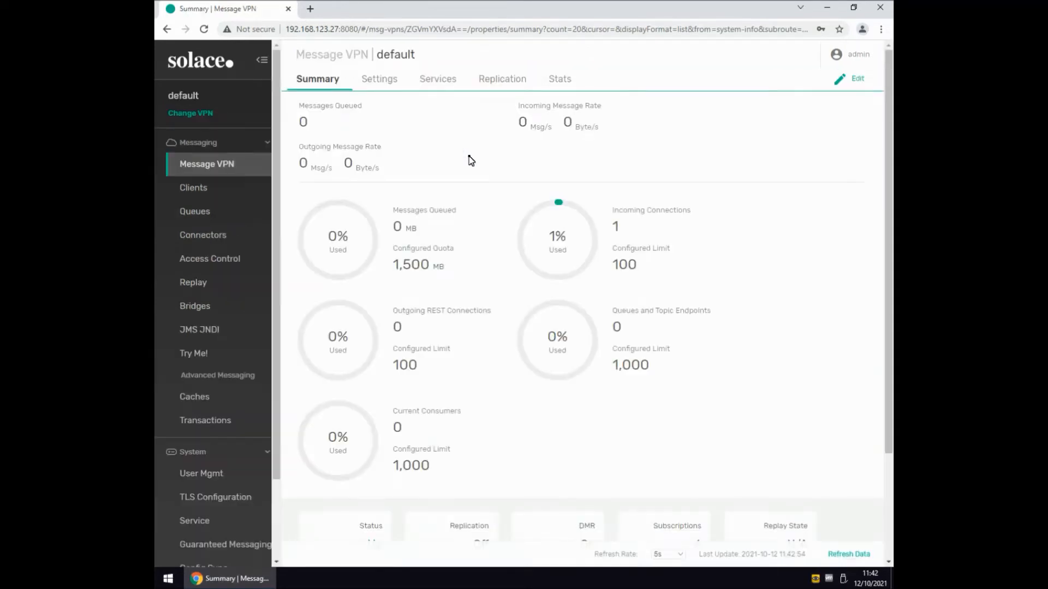
click(194, 216)
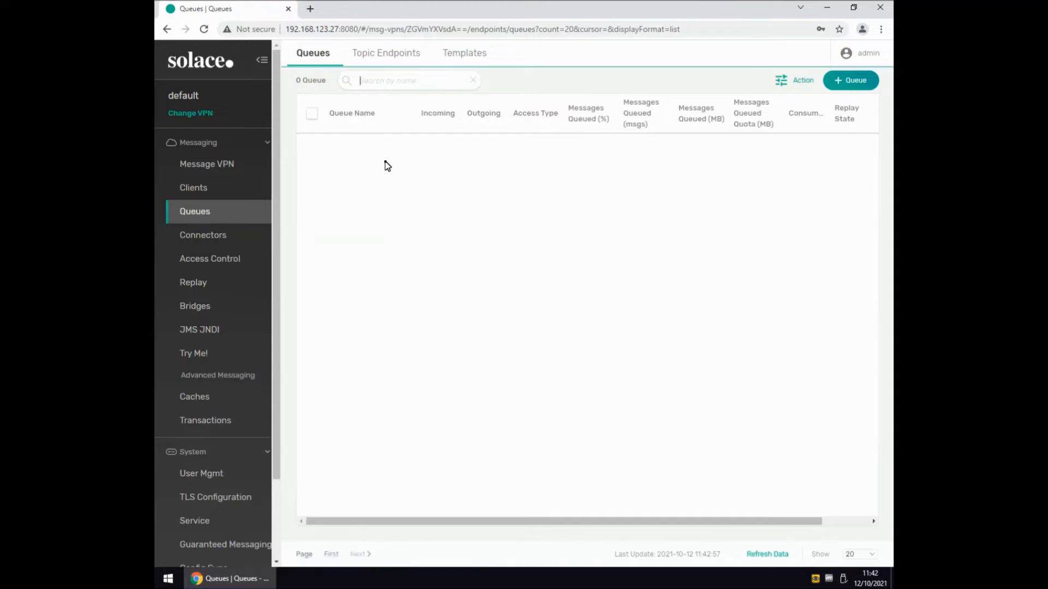
click(849, 83)
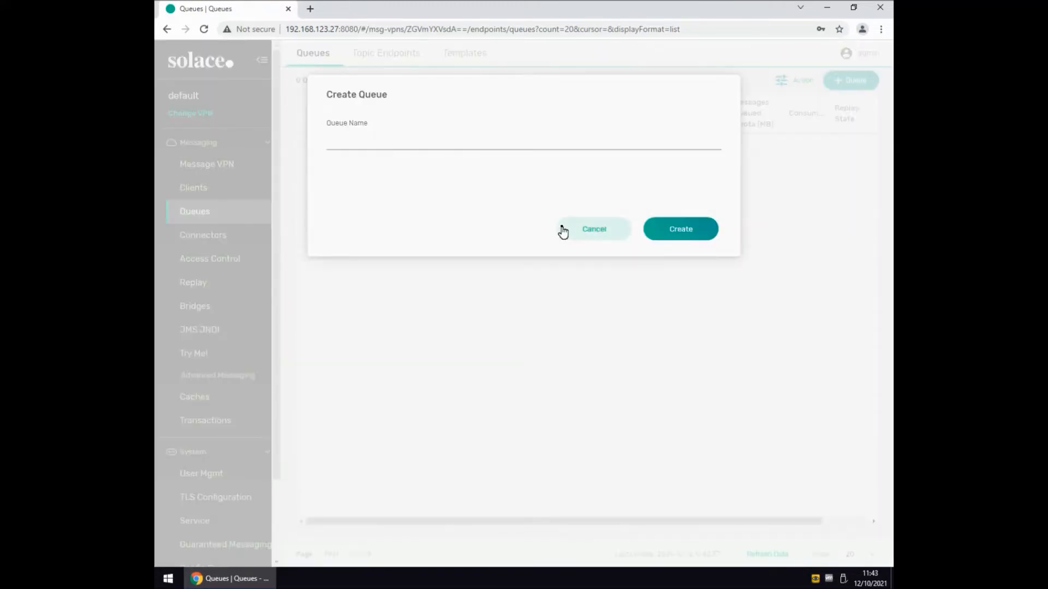
click(449, 143)
text(qu)
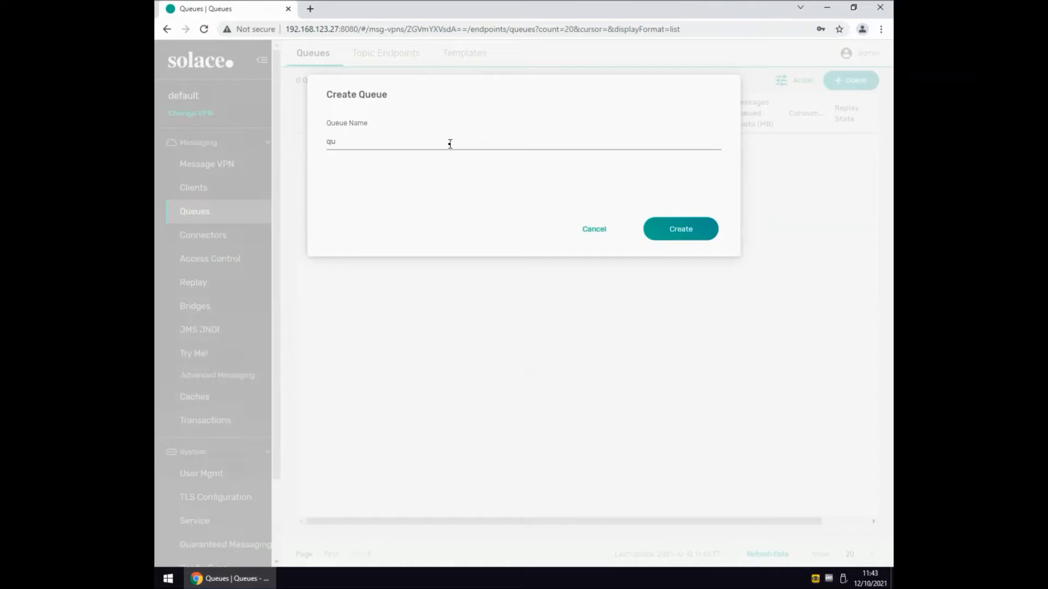
text(eue1)
click(677, 232)
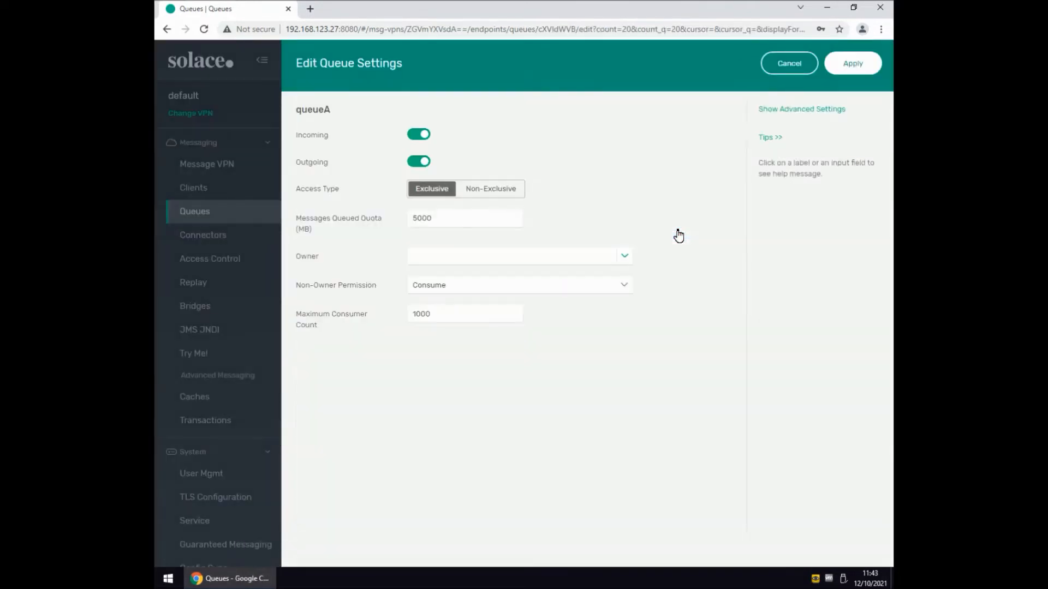
click(849, 66)
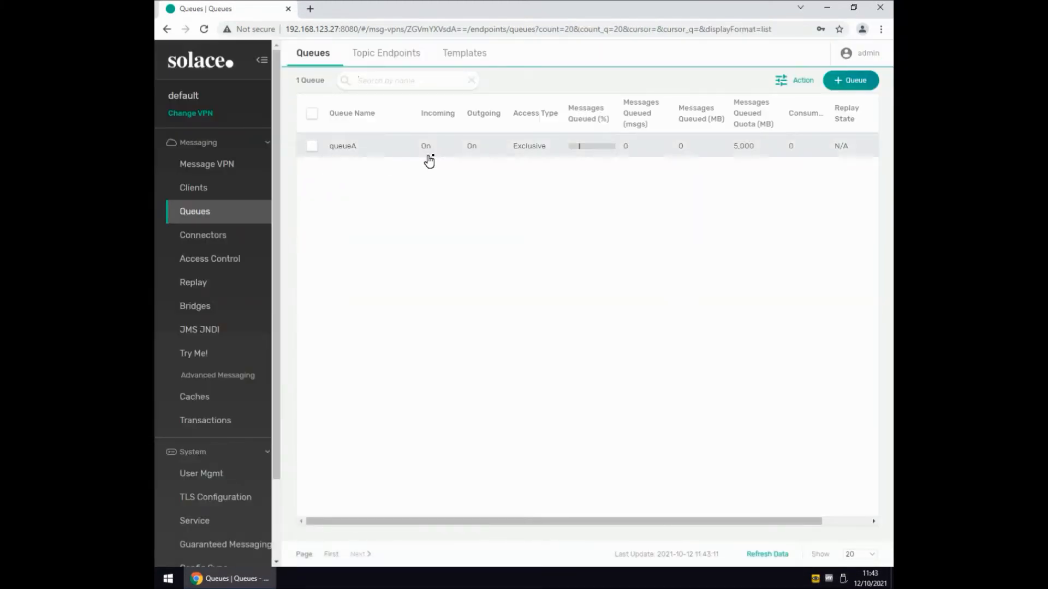
Create a JMS queue with JNDI name JqueueA and physical name queueA, and view the JNDI connection factories.
click(206, 334)
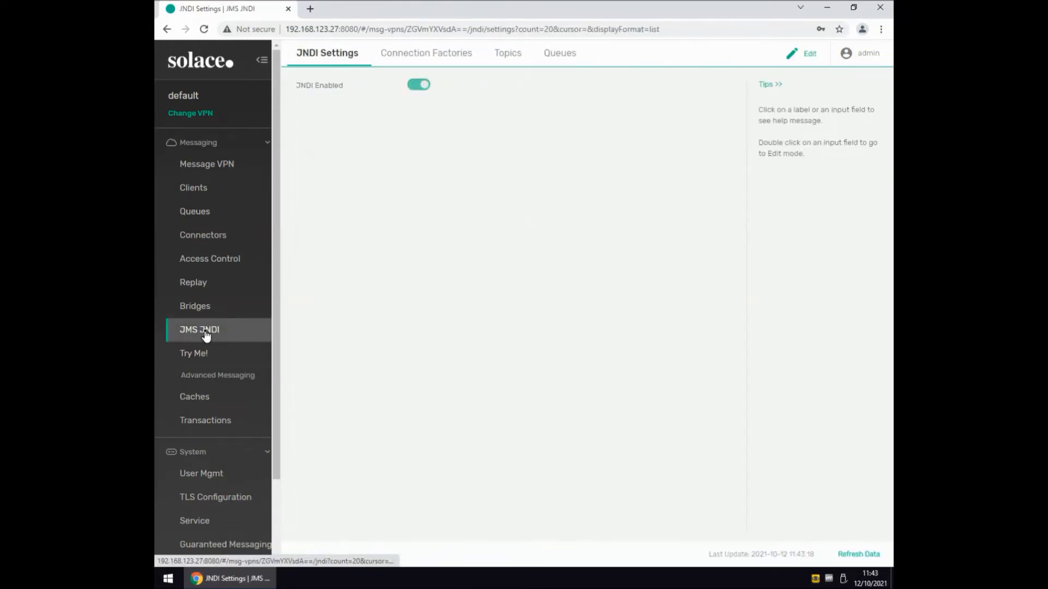
click(557, 60)
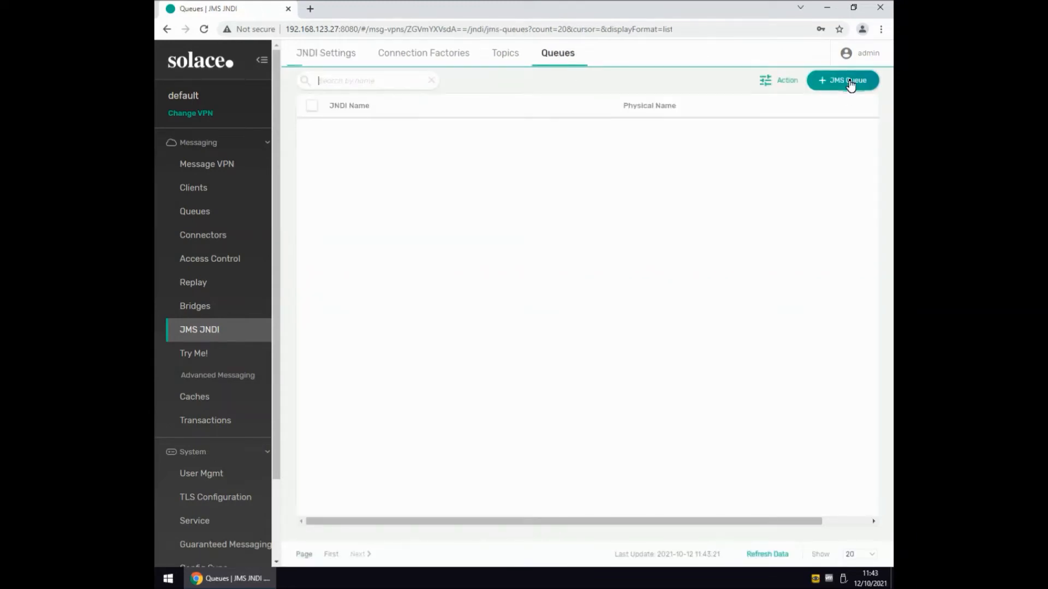
click(850, 84)
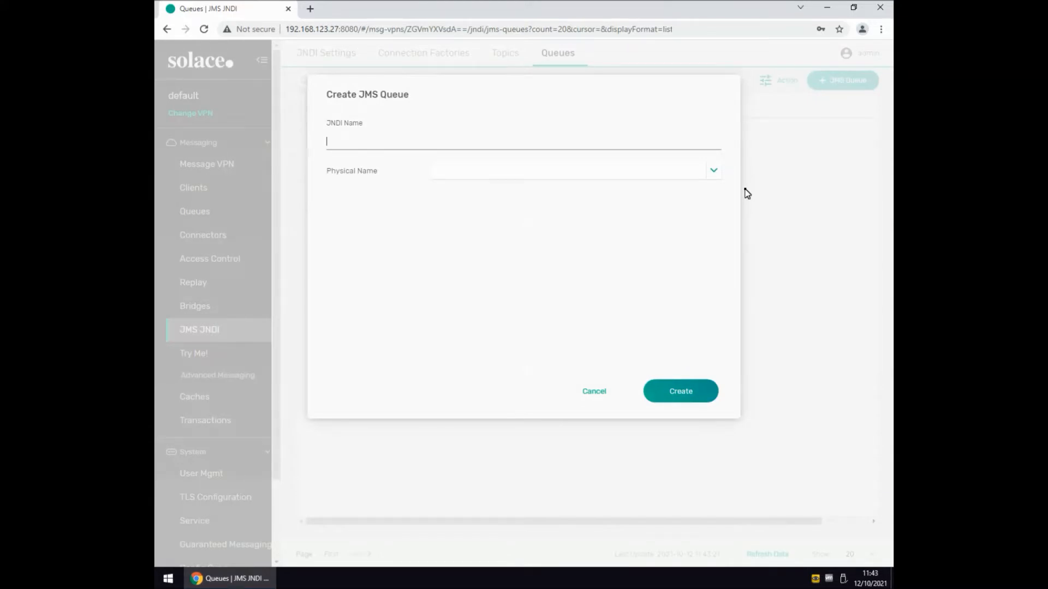
text(JqueueA)
click(712, 173)
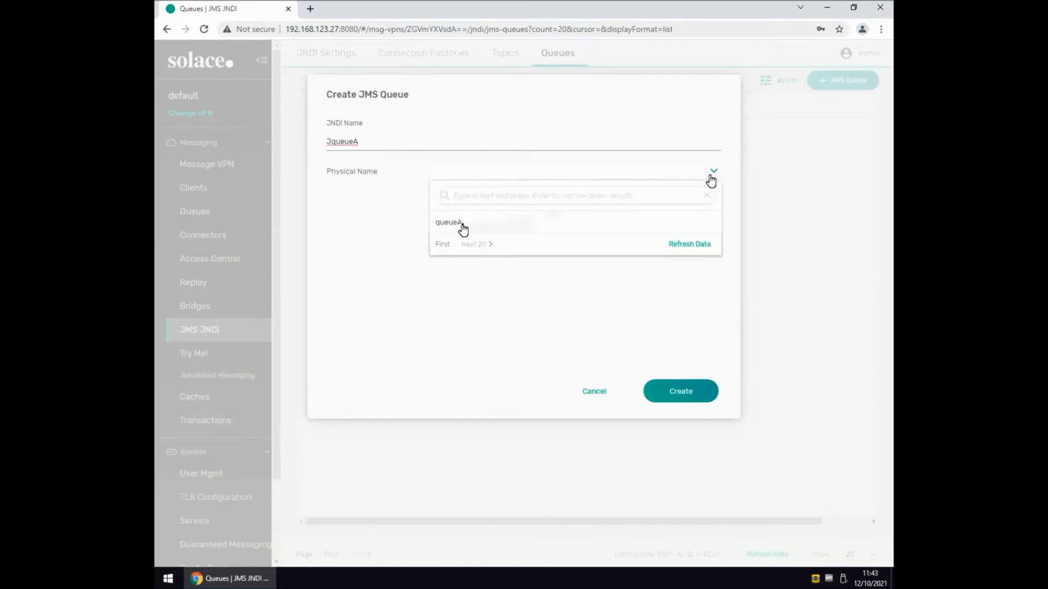
click(458, 224)
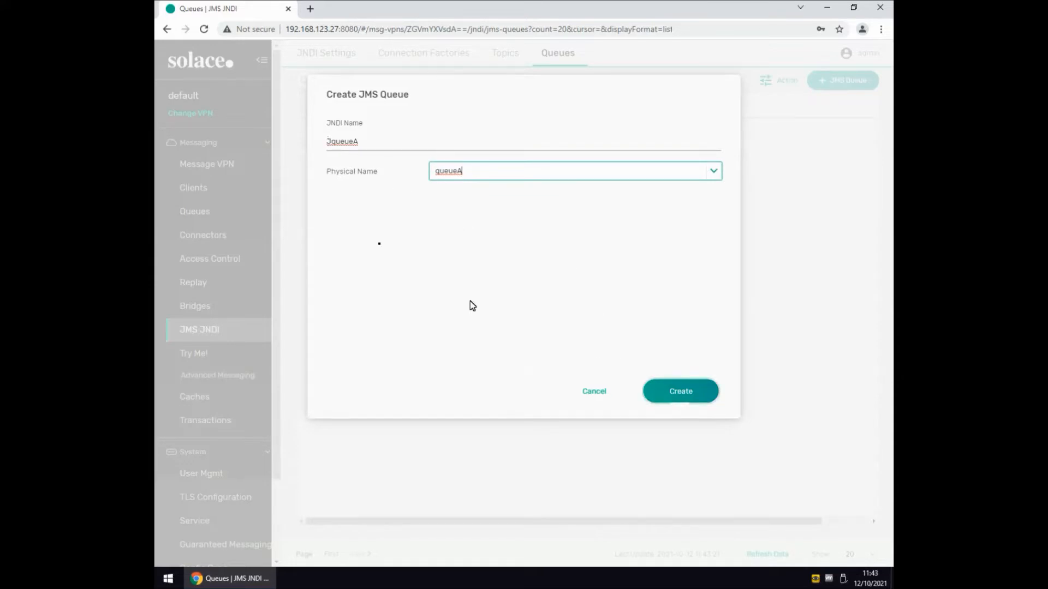
click(690, 399)
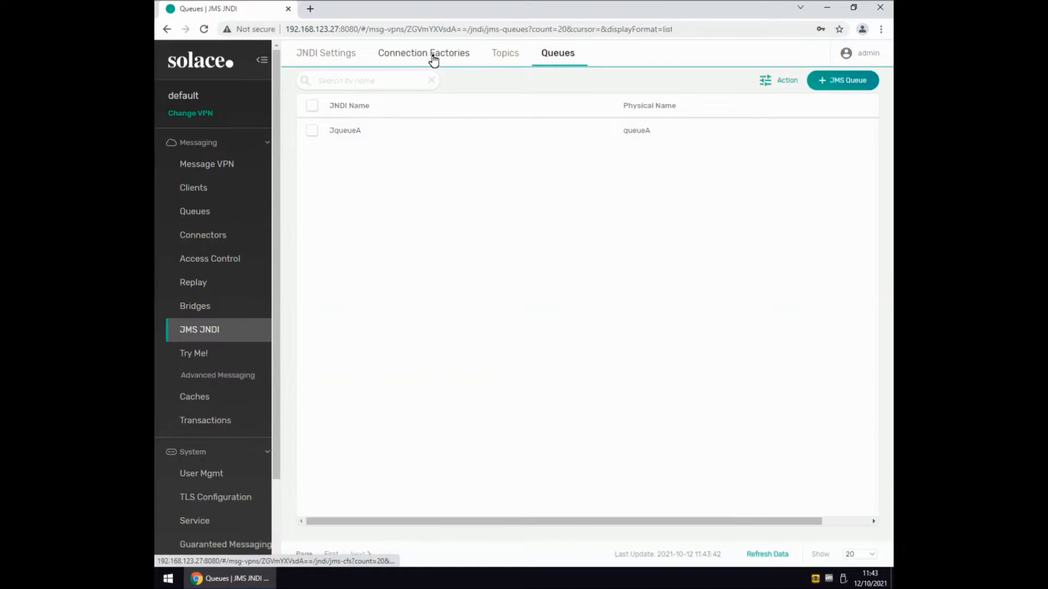
click(433, 60)
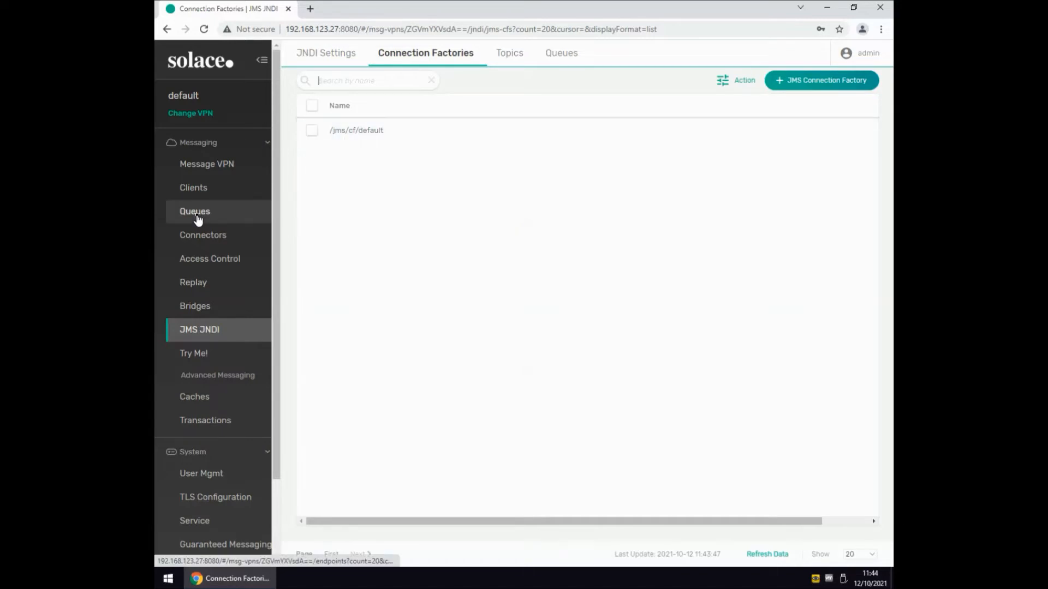
Open queueA in the queue list and view its queued messages.
click(197, 220)
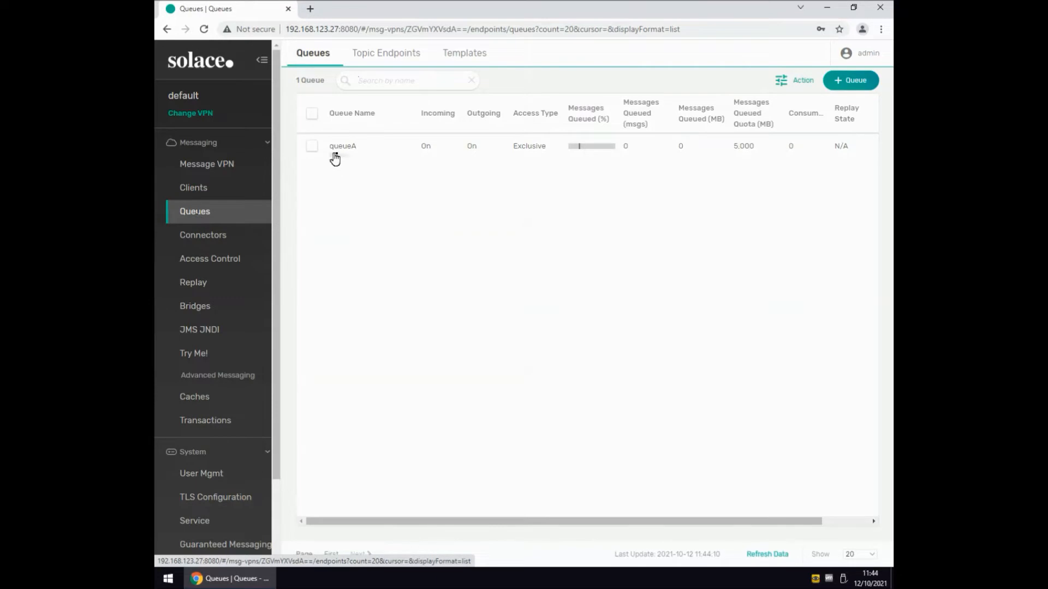
click(342, 148)
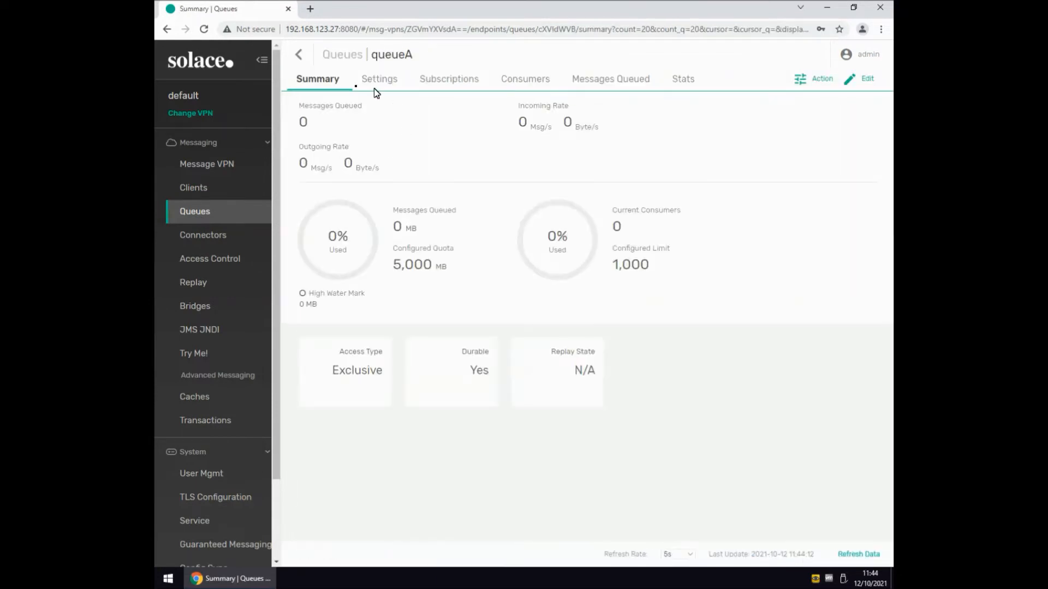
click(601, 85)
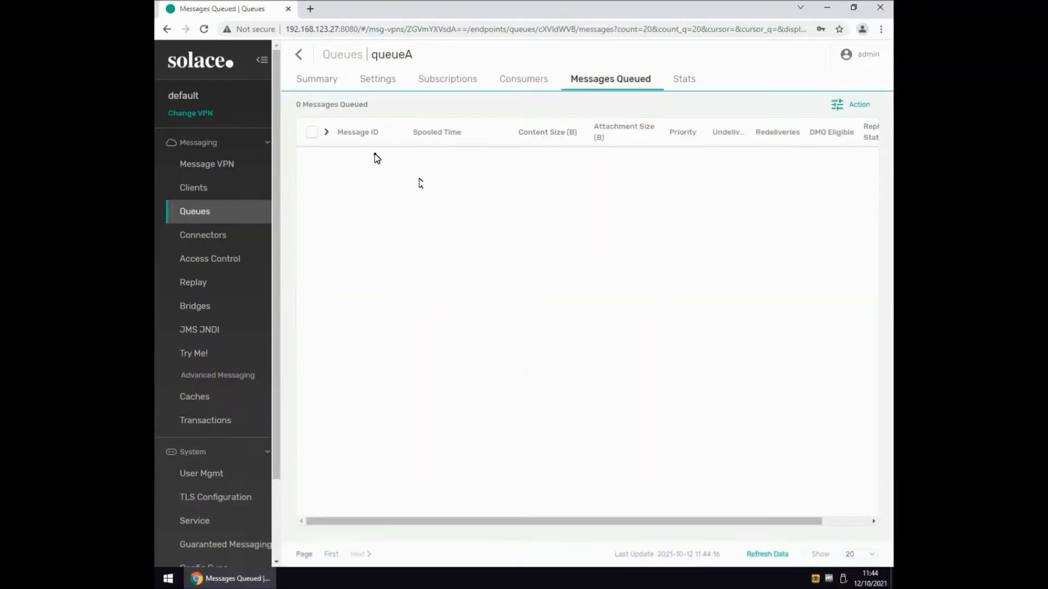
Minimize the browser and launch IBM Transformation Extender Design Studio 10.1.0.
click(830, 8)
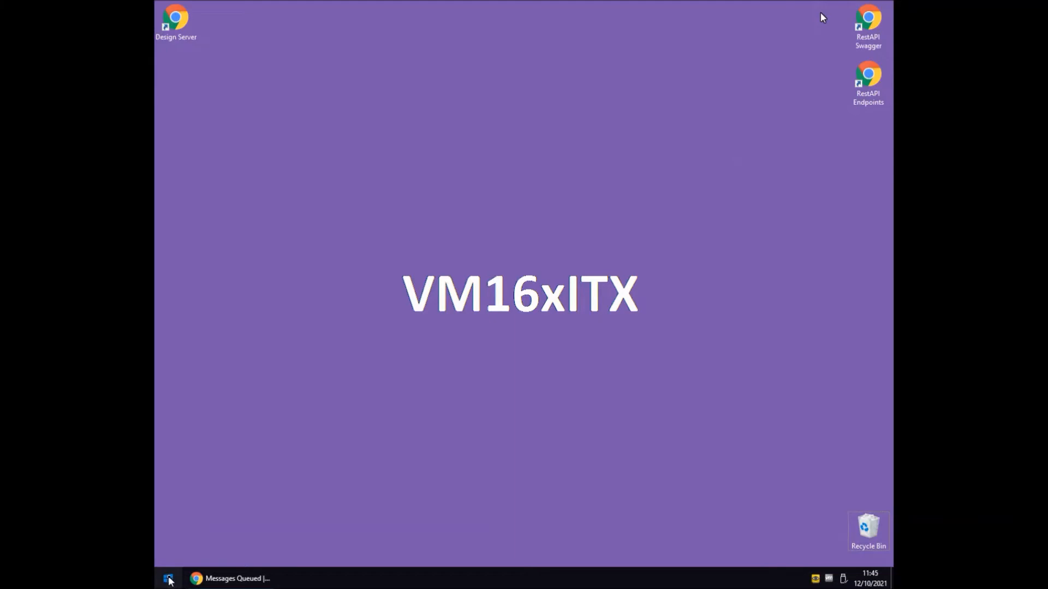
click(168, 578)
click(260, 462)
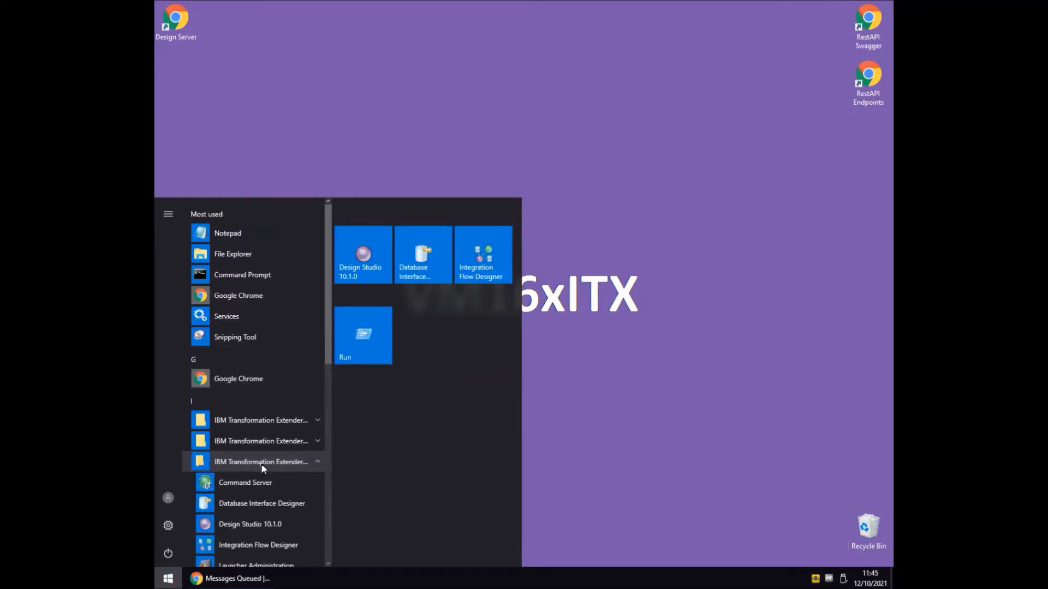
click(255, 524)
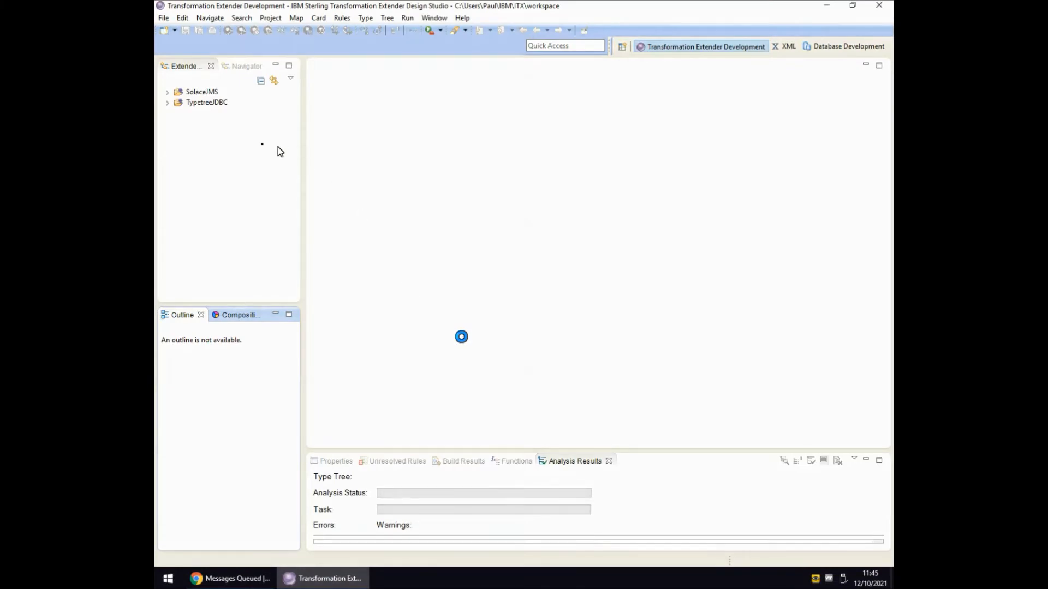
Open the Test.mms map file from the SolaceJMS project and select its TestPutRule map in the outline.
click(168, 92)
click(177, 166)
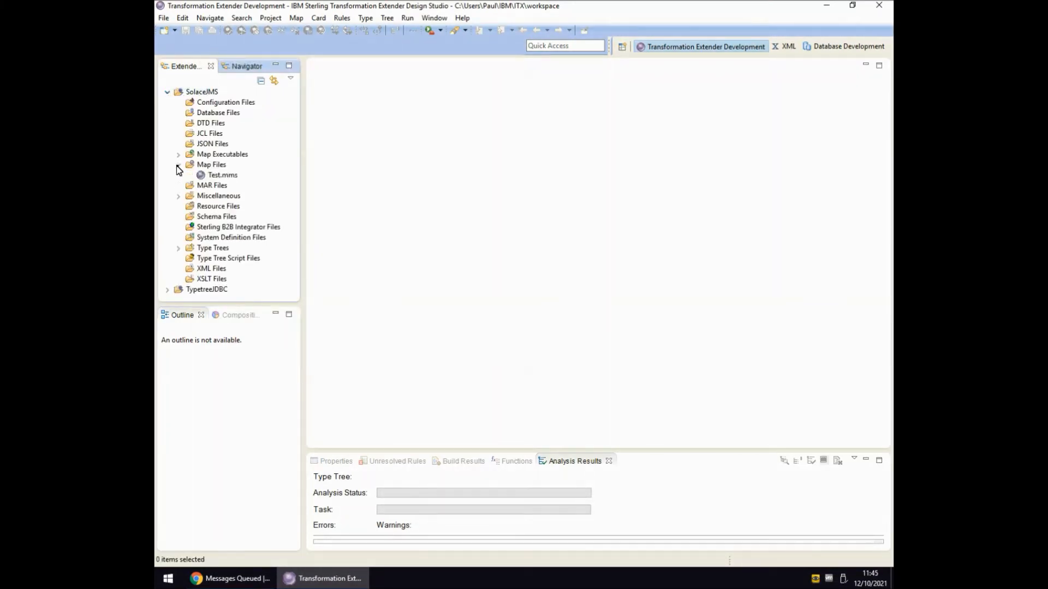
click(224, 176)
double_click(225, 175)
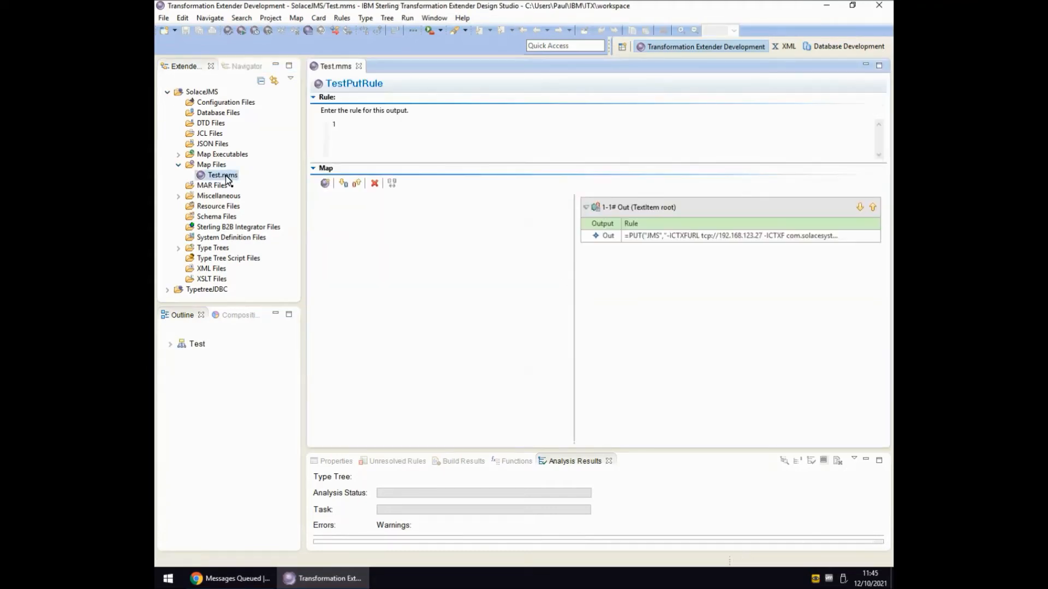
click(170, 344)
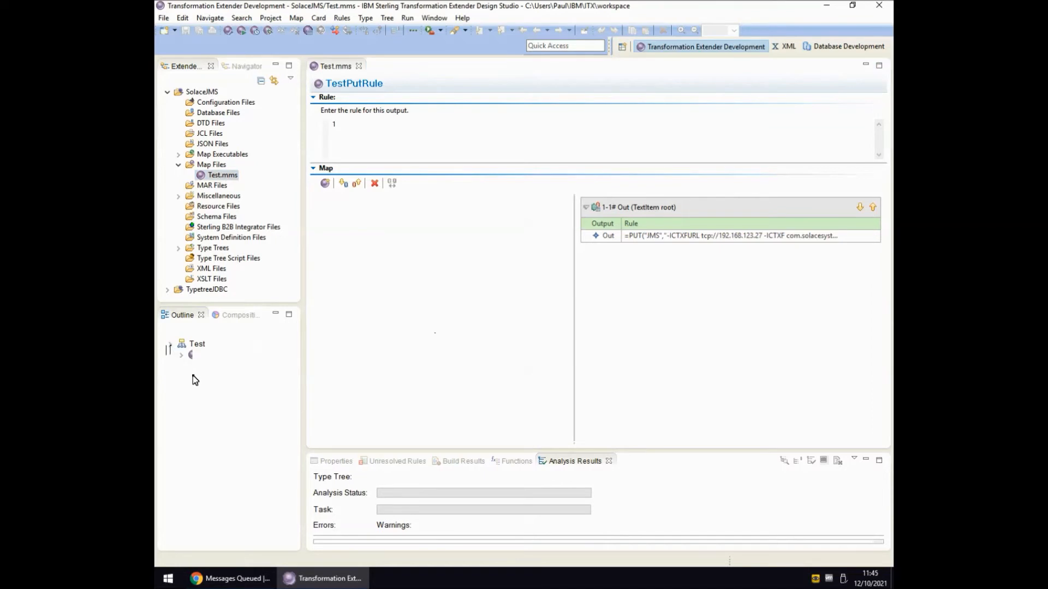
click(219, 355)
Examine the Out card's target settings without changes and read its full JMS PUT rule in TestPutRule.
click(650, 238)
double_click(650, 239)
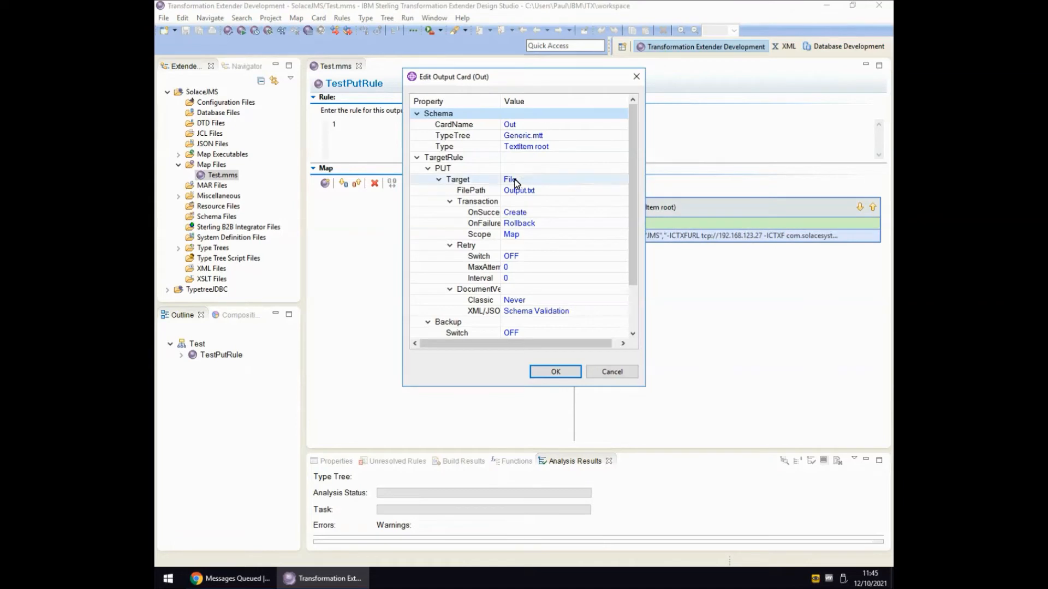
click(609, 373)
click(652, 239)
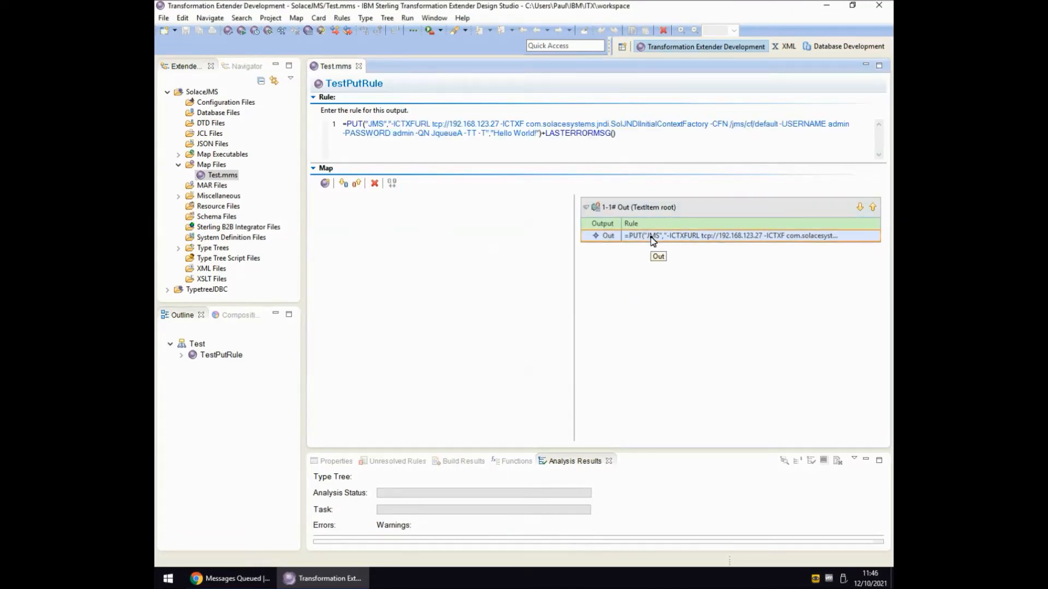
click(363, 128)
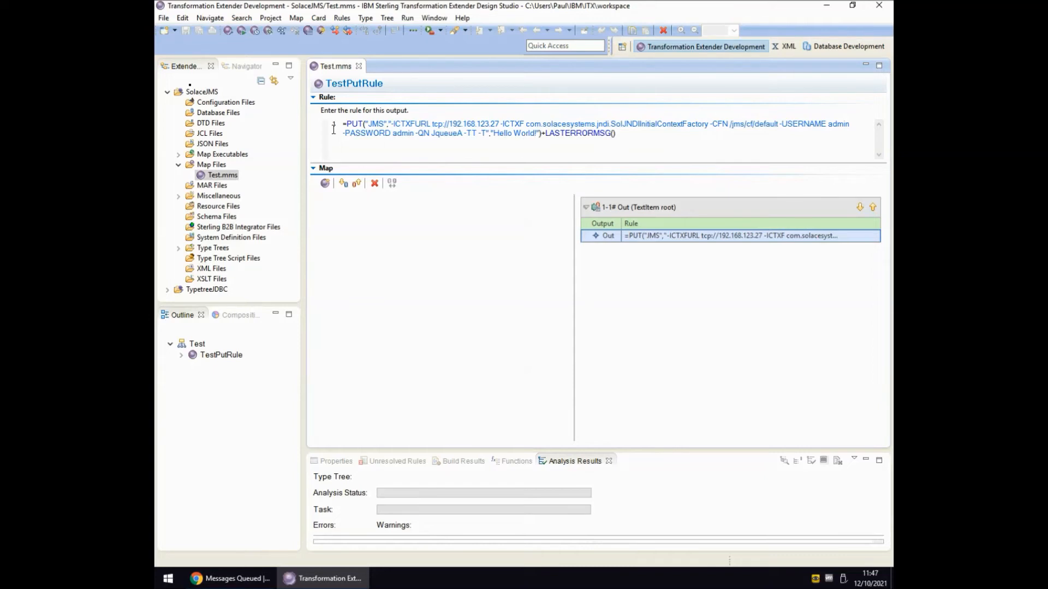
Run the TestPutRule map and open Output.txt from the project's Miscellaneous files side by side with the map.
click(242, 34)
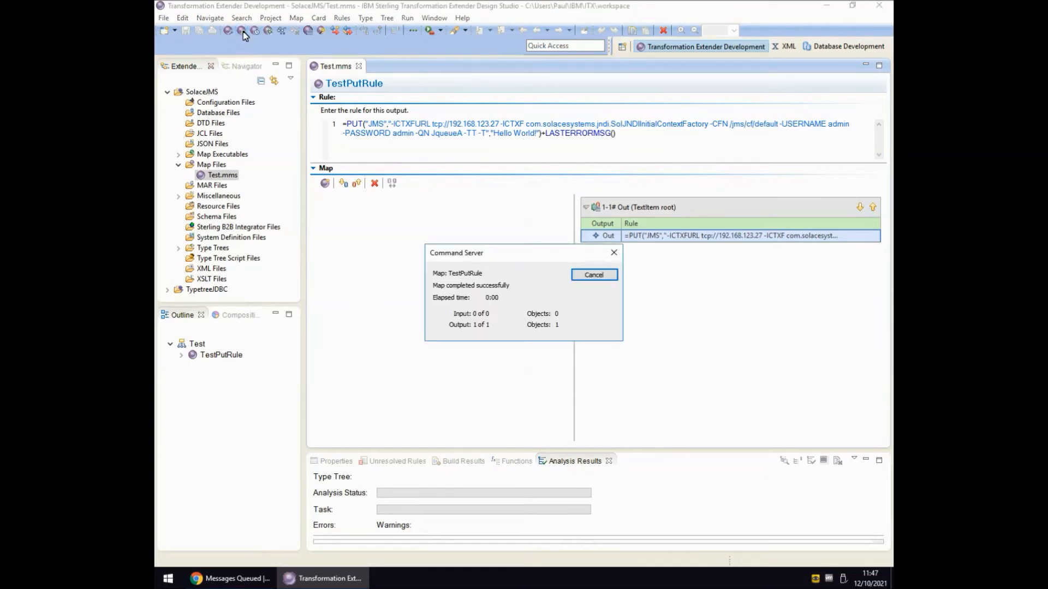
click(594, 275)
click(177, 203)
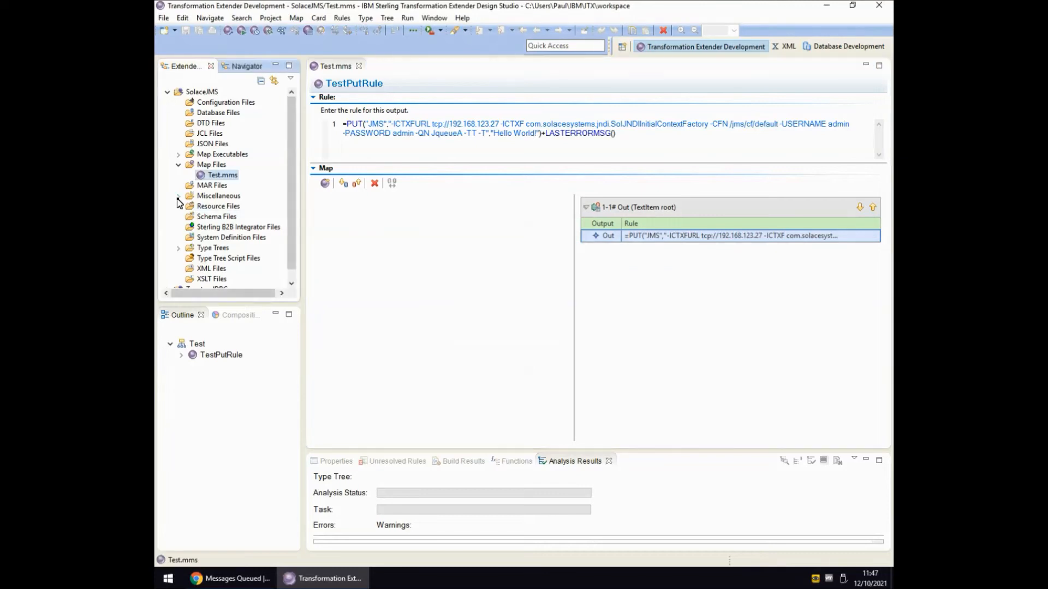
click(178, 196)
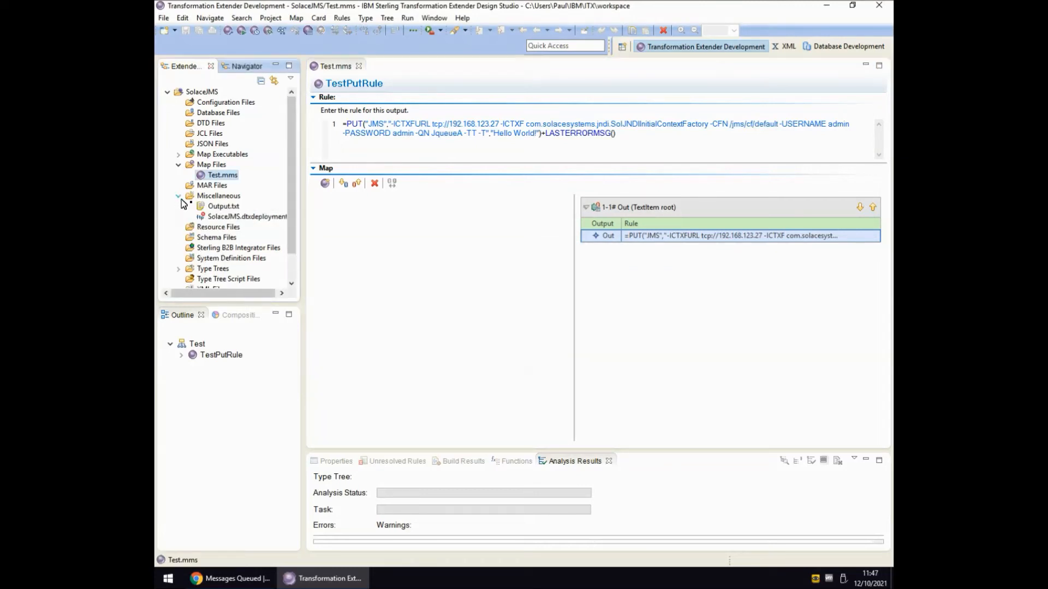
double_click(224, 207)
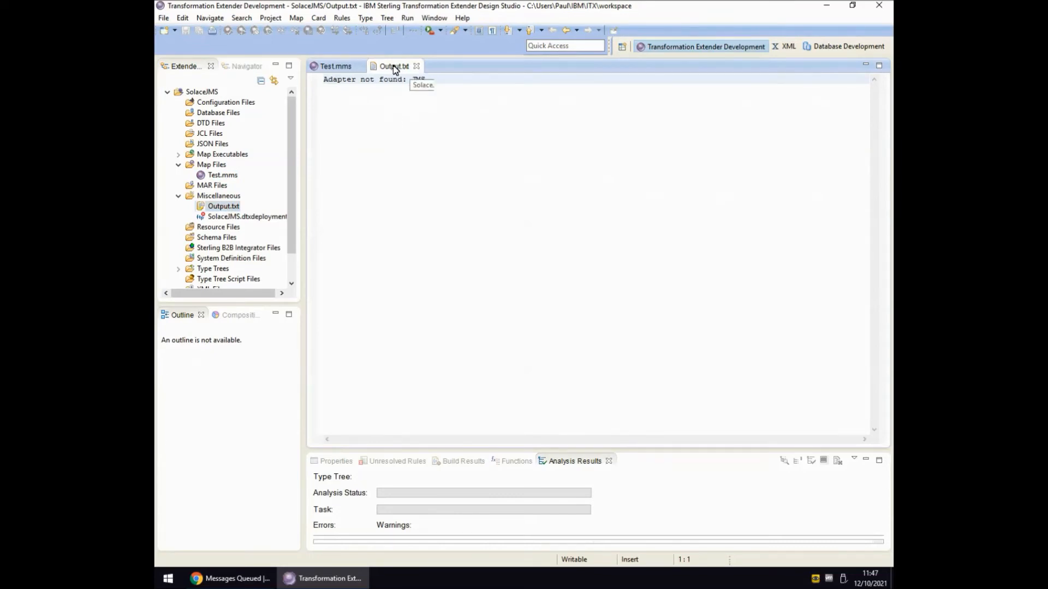
drag(819, 262, 837, 266)
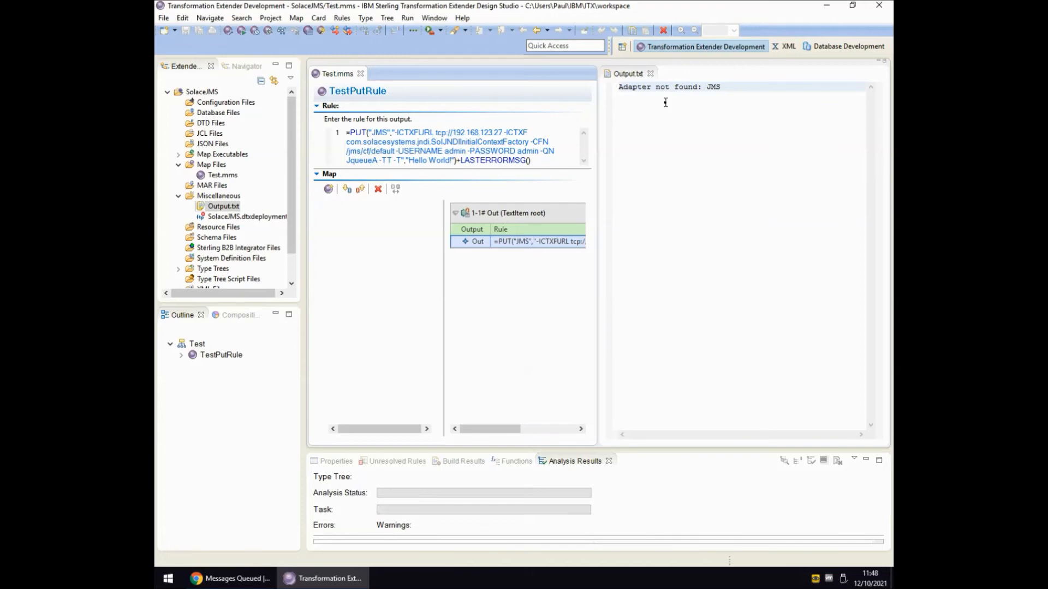
Open the T:\SolaceJMS\Extras\sol-jms-10.12.0\lib folder in File Explorer and copy its path.
key(super+r)
text(t:\SolaceJMS\Extras)
key(Return)
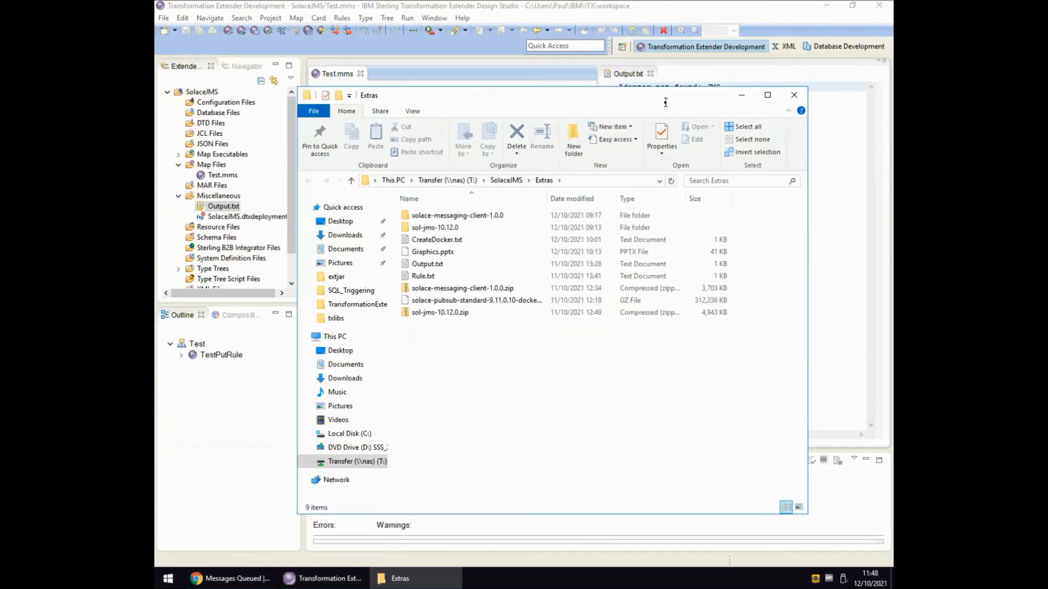
key(Down)
key(Down)
key(Return)
key(l)
key(Return)
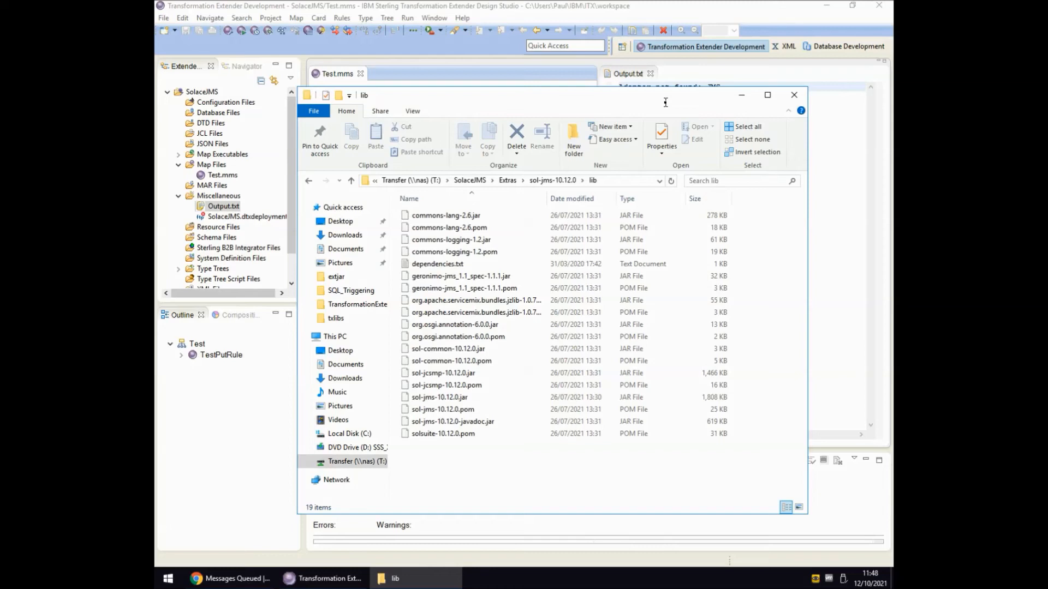
click(627, 181)
key(ctrl+c)
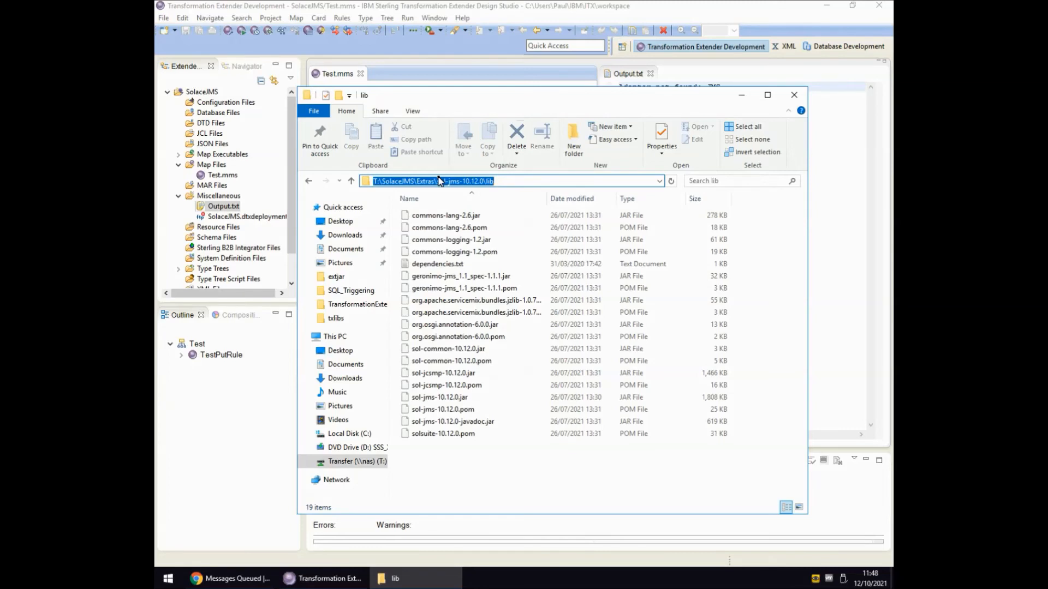
Navigate to the c:\IBM\TransformationExtender_10.1.0\extjar folder.
text(c:\ibm\tr)
key(Up)
key(Up)
key(Up)
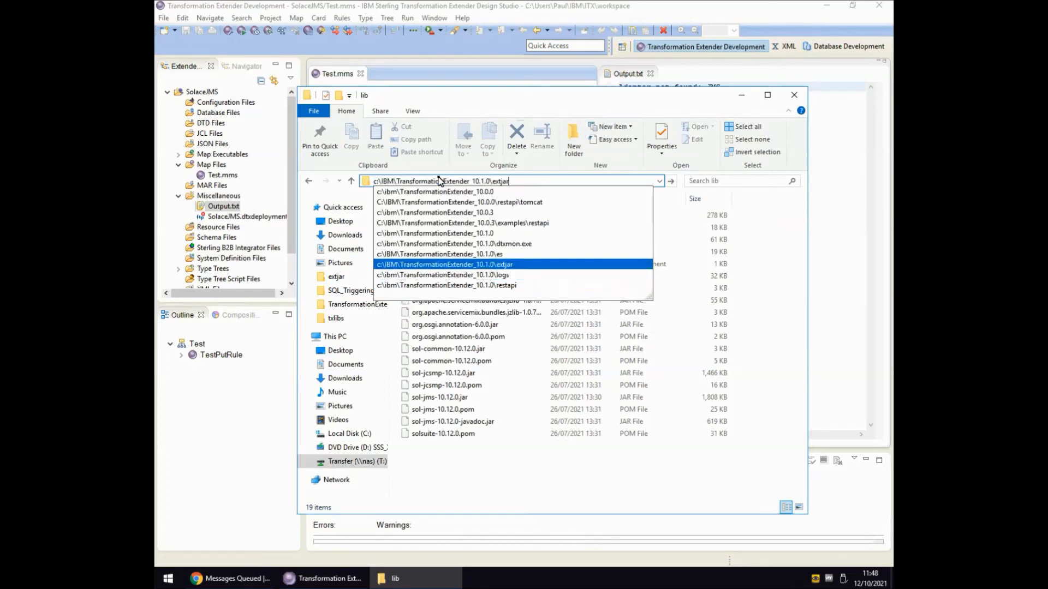
key(Return)
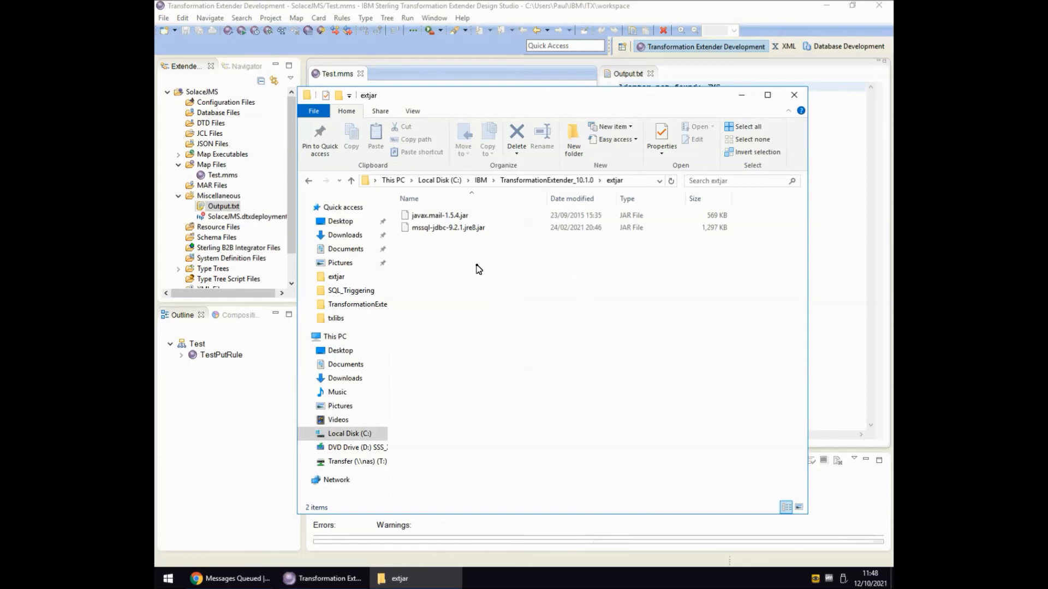
From a command prompt in extjar, copy T:\SolaceJMS\Extras\sol-jms-10.12.0\lib\*.jar into the folder, and close both windows.
key(alt+d)
text(cmd)
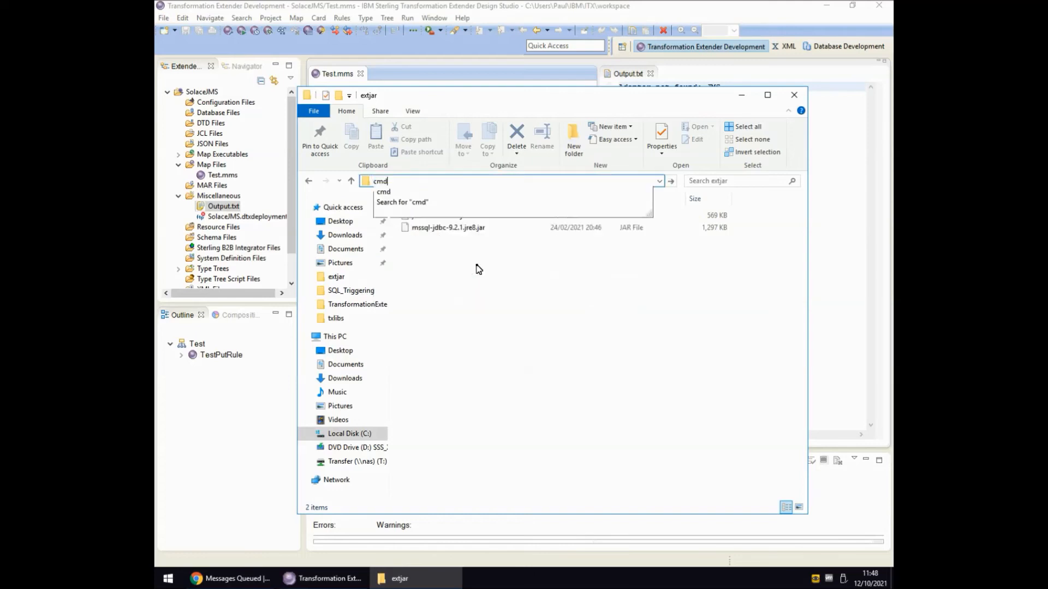
key(Return)
text(copy)
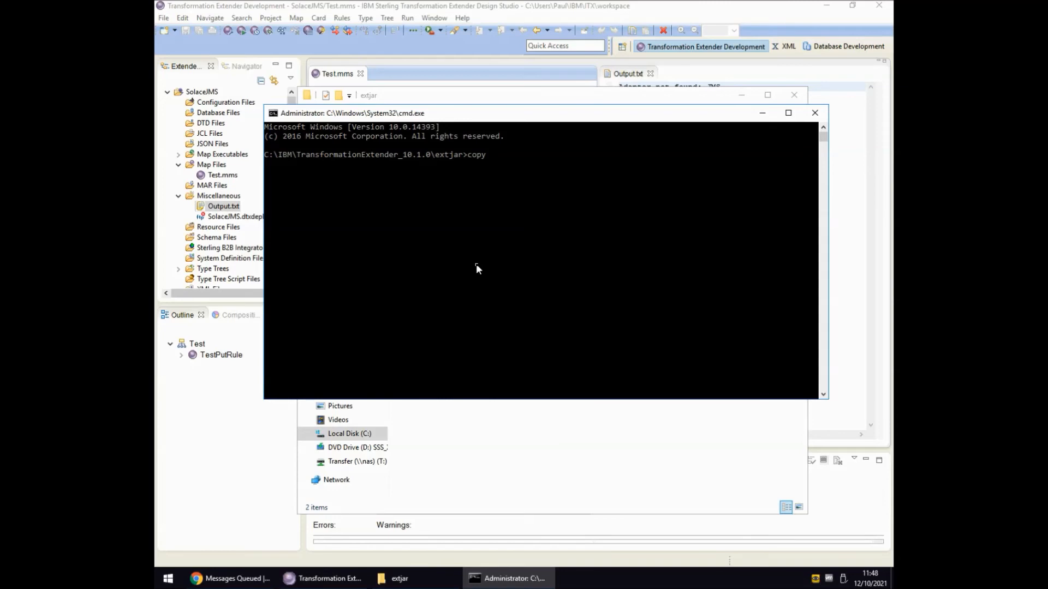
key(ctrl+v)
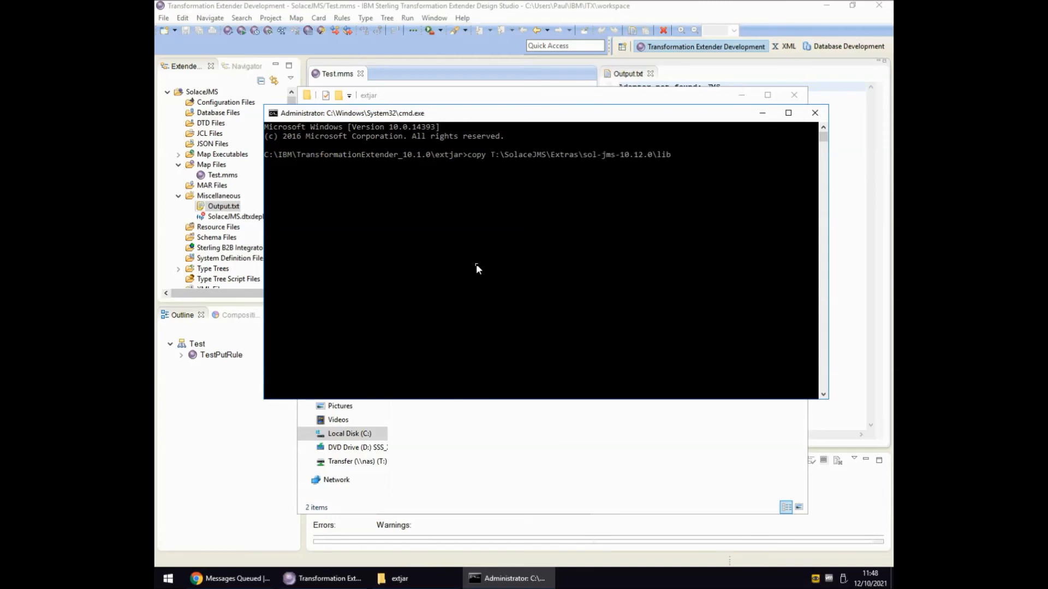
text(\*.jar)
key(Return)
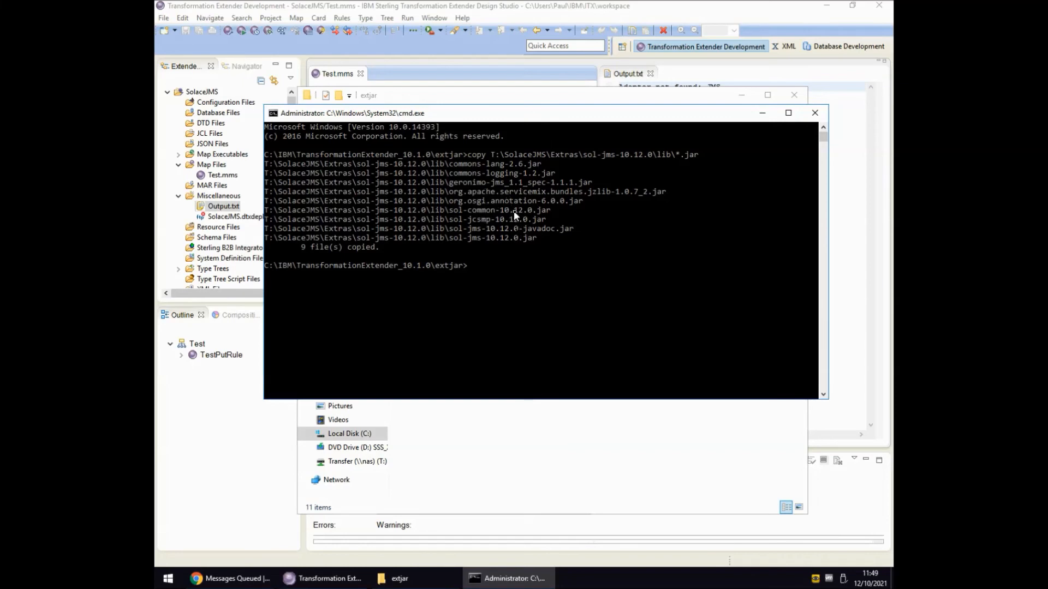
click(815, 113)
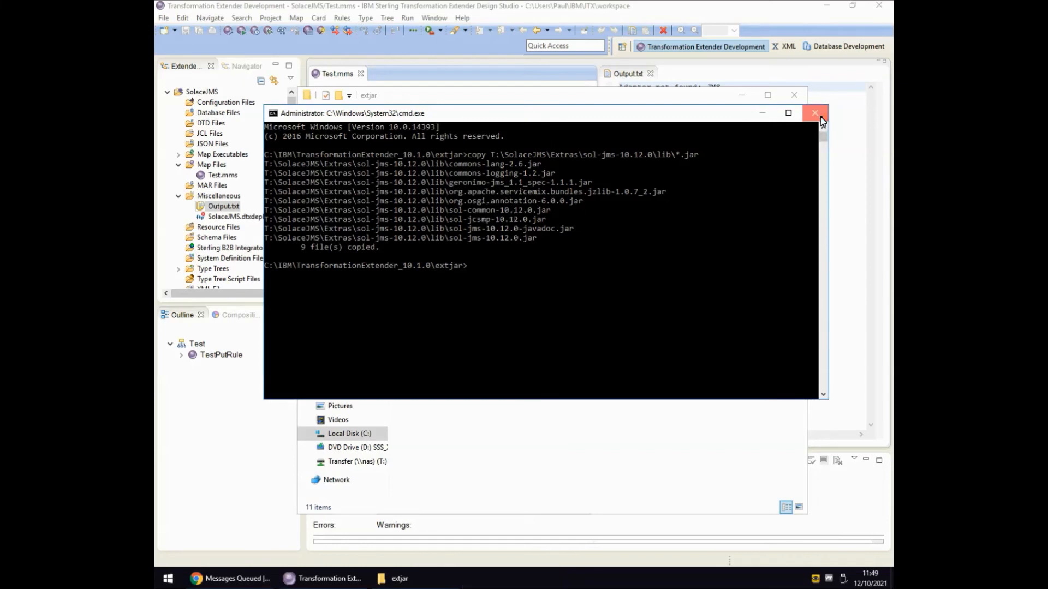
click(795, 100)
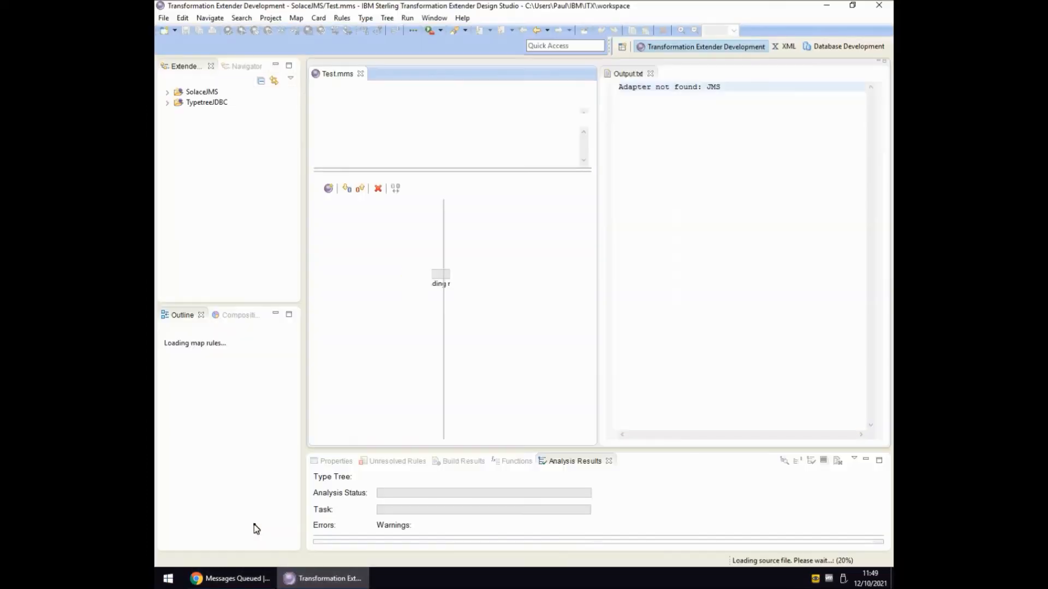
Run the TestPutRule map again and check the refreshed Output.txt.
click(242, 31)
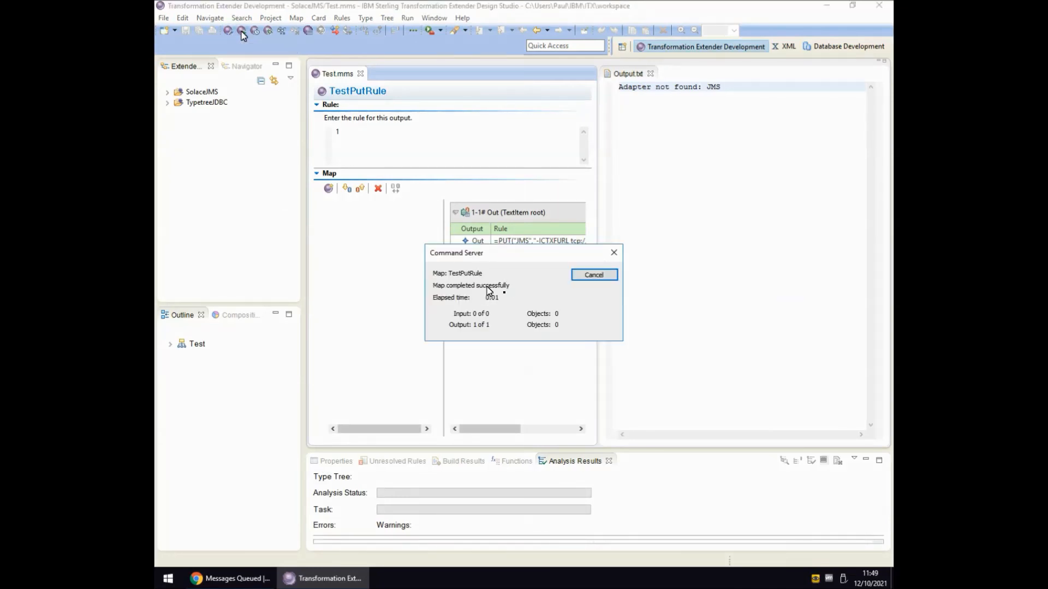
click(595, 275)
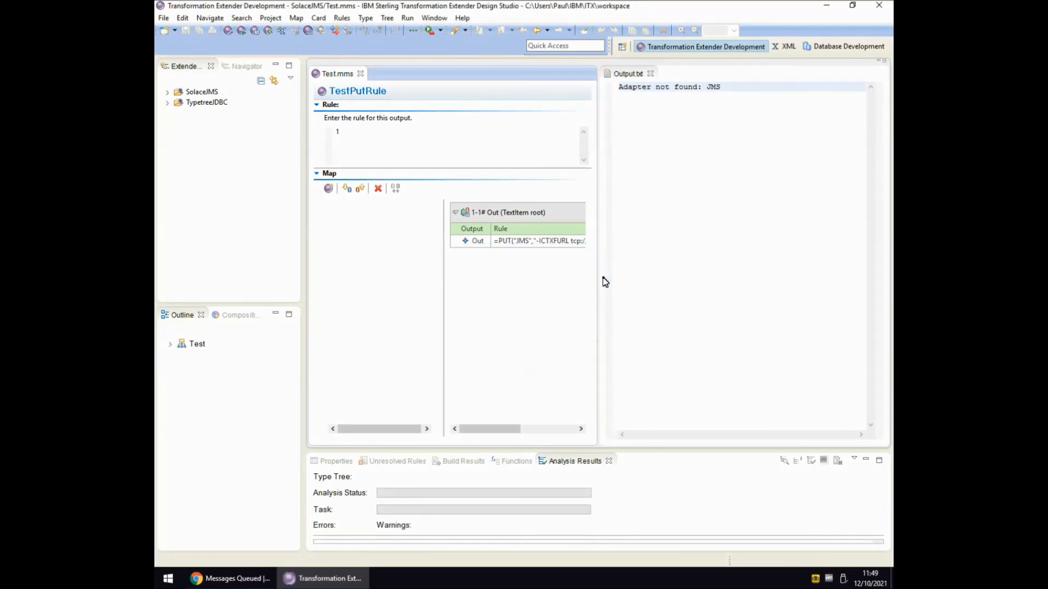
click(705, 195)
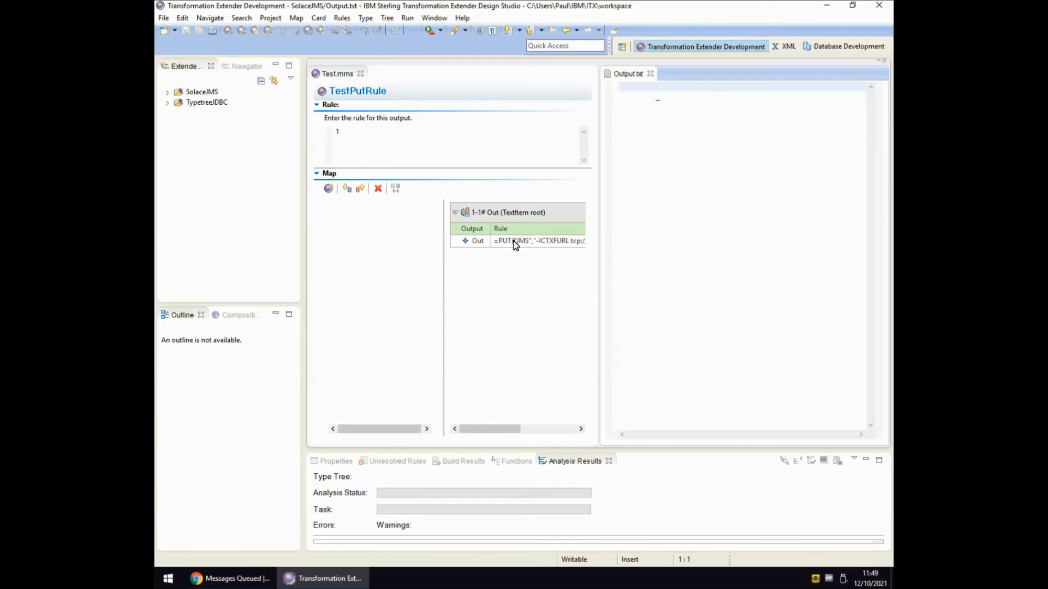
Switch to the Solace console in Chrome and reload queueA's queued messages page.
click(537, 246)
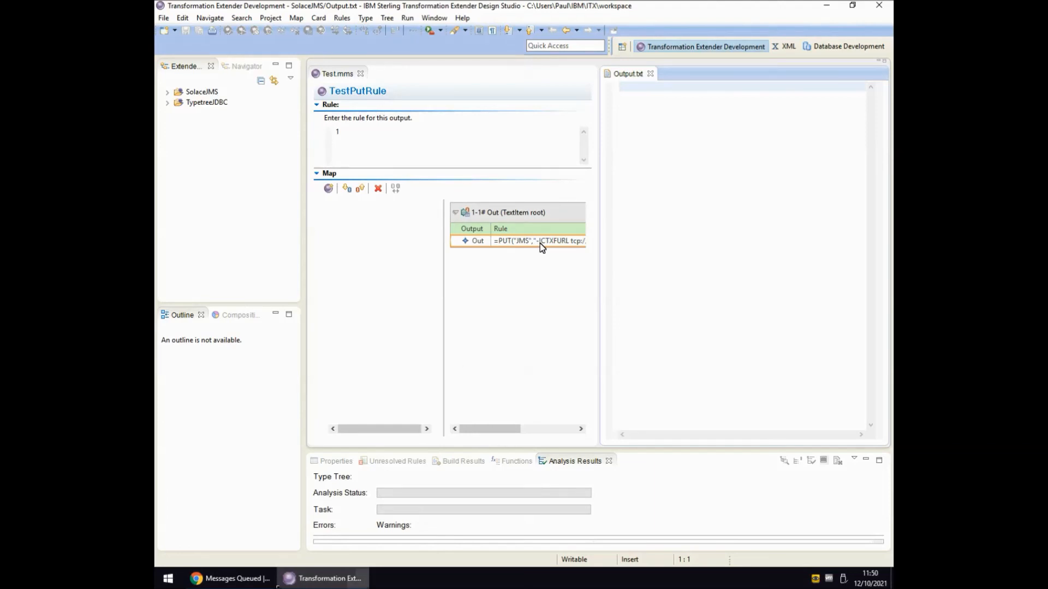
click(251, 582)
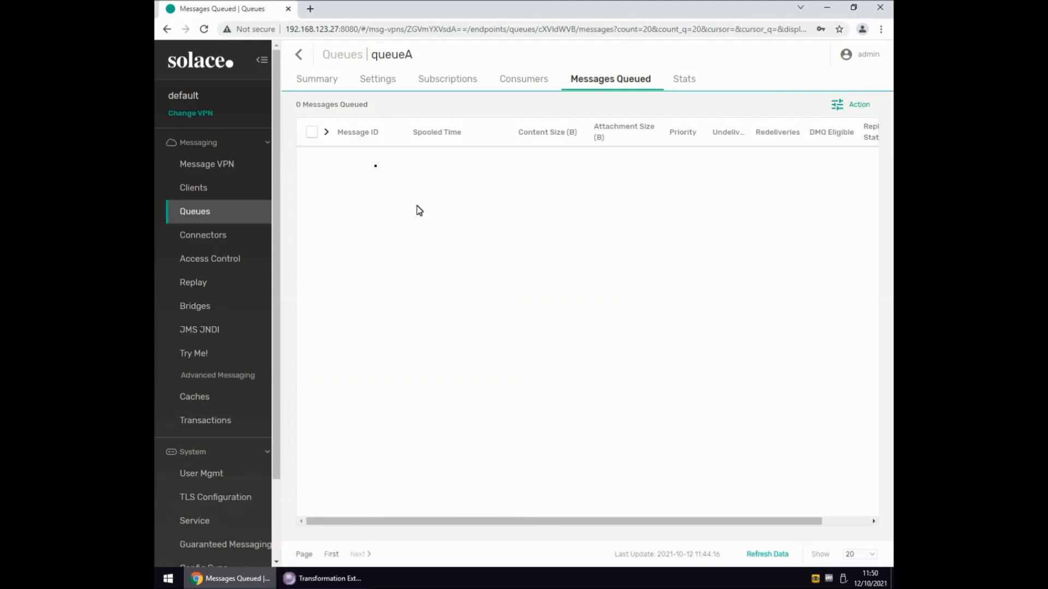
click(205, 30)
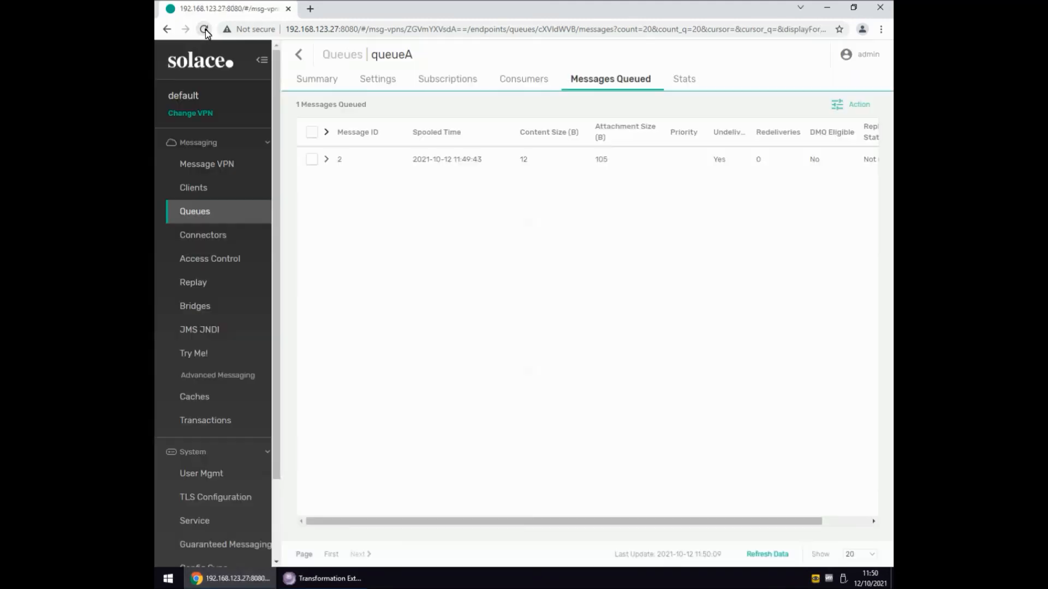